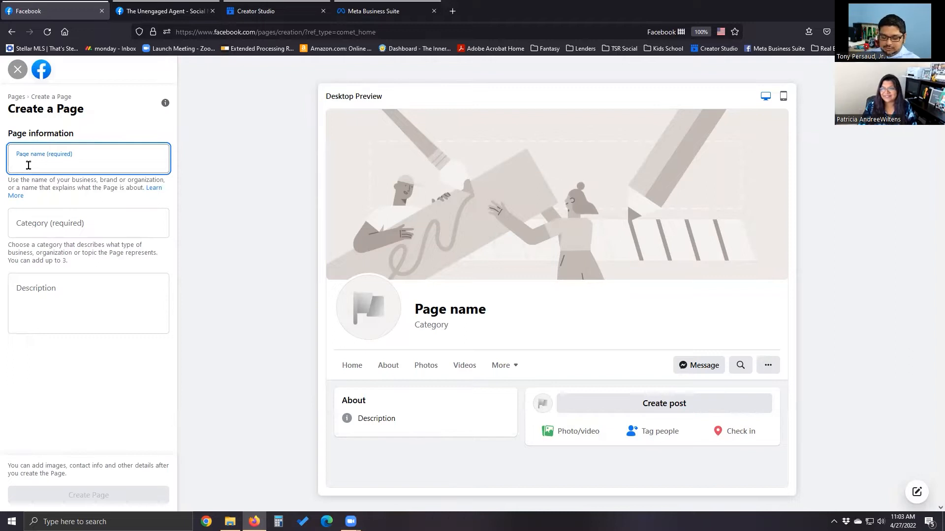
Step: Name the new page Super Awesome Real Estate
type("Super")
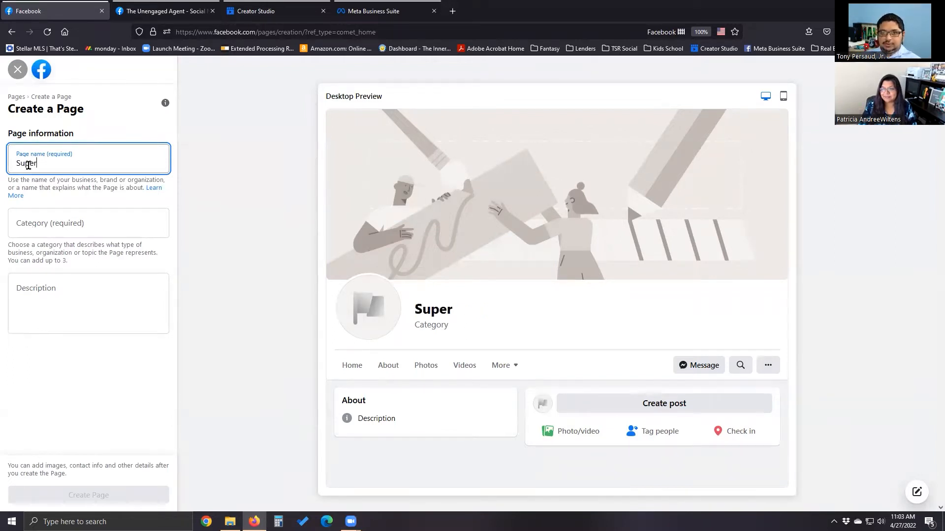
type(" Ae")
key("BackSpace")
type("wesome")
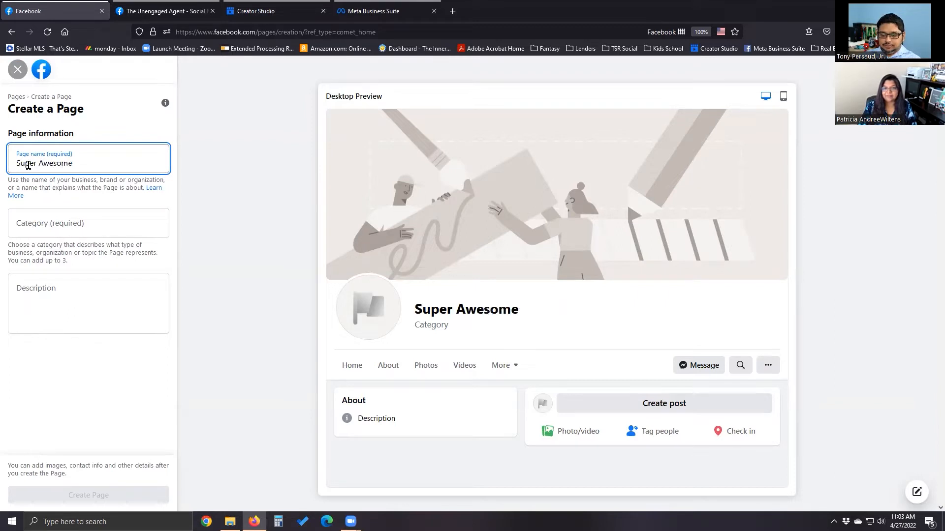
type(" Real Estate")
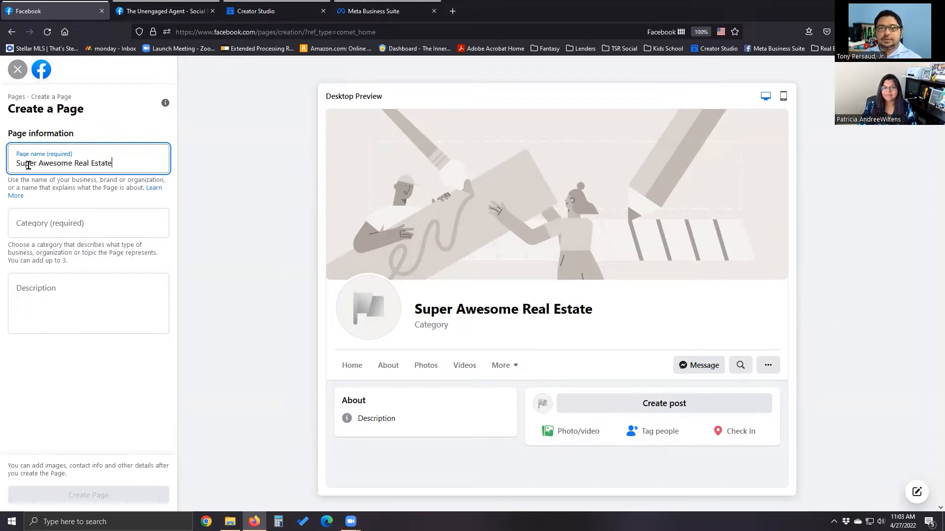
Step: Set the page's category to Real Estate
left_click(55, 225)
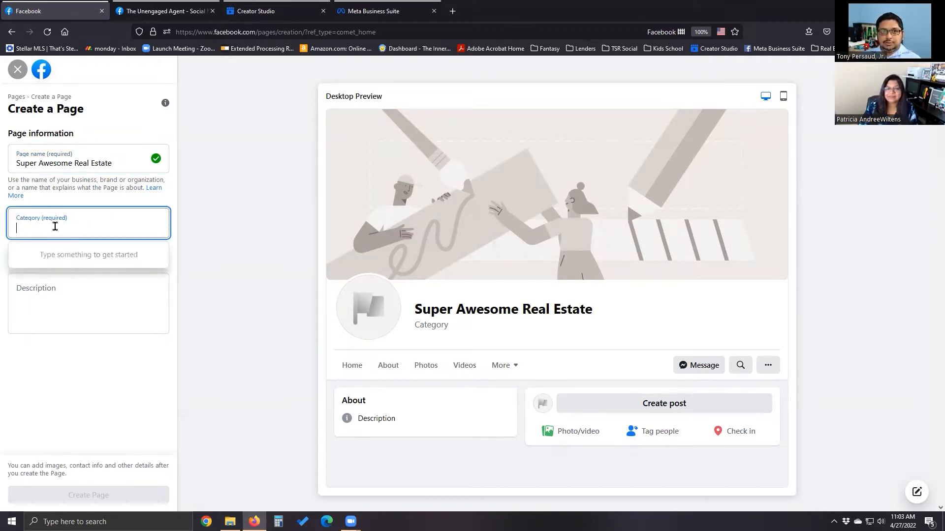
type("re")
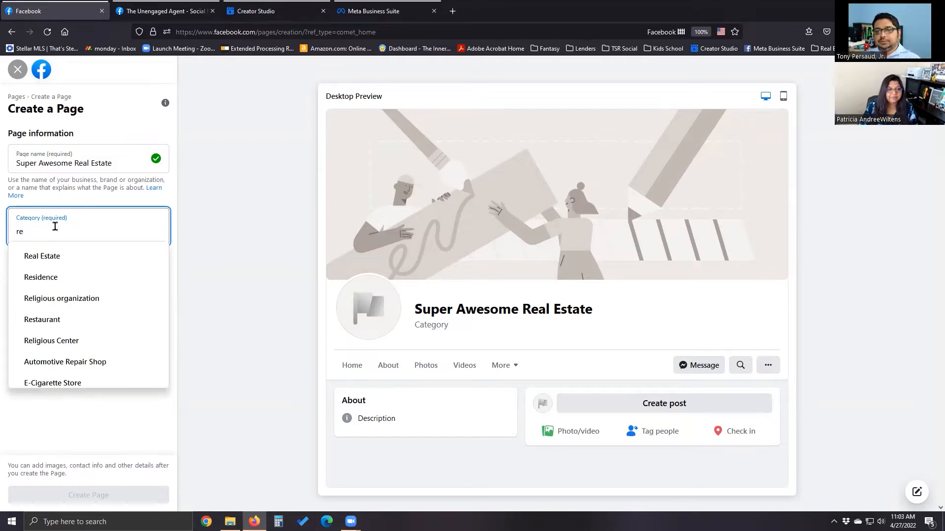
left_click(73, 256)
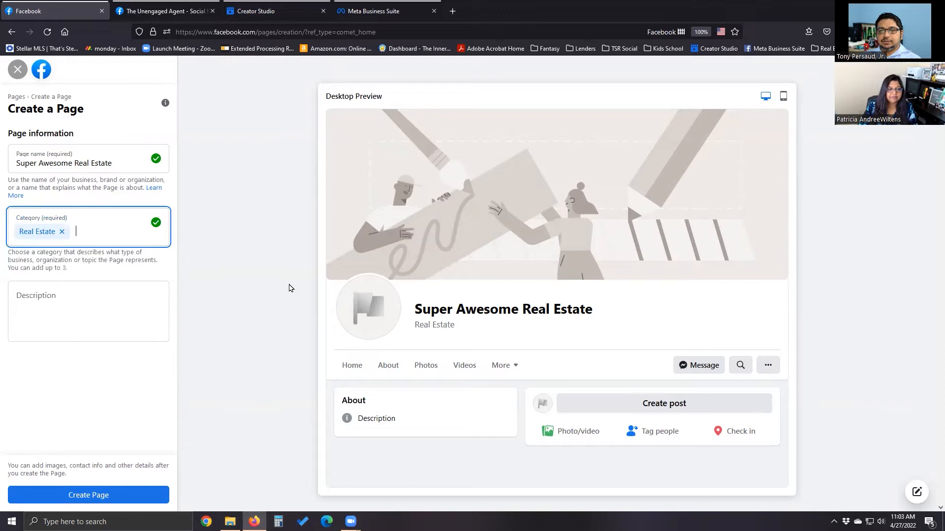
Step: Enter "Tampa Bay and Pasco County Real Estate" as the page description and create the page
left_click(43, 290)
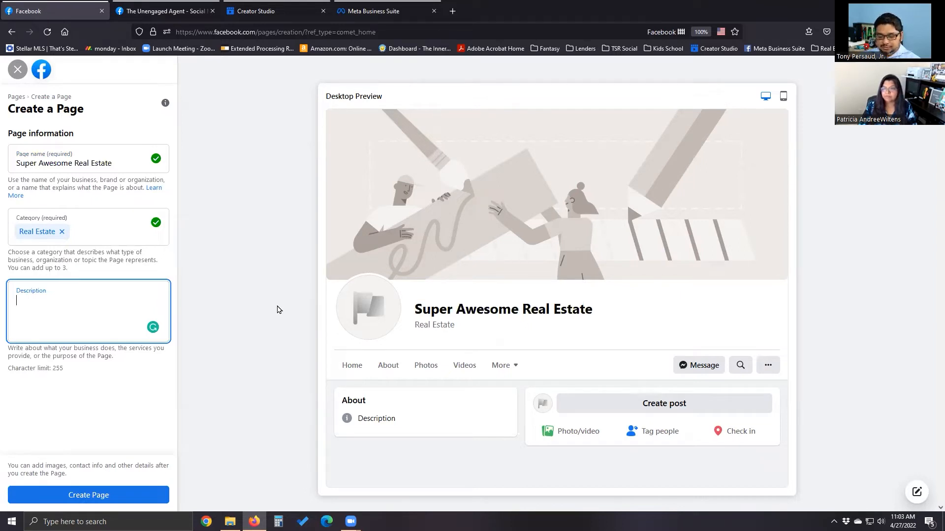
type("Tampa Bay and A")
key("BackSpace")
type("PA")
key("BackSpace")
type("asco ")
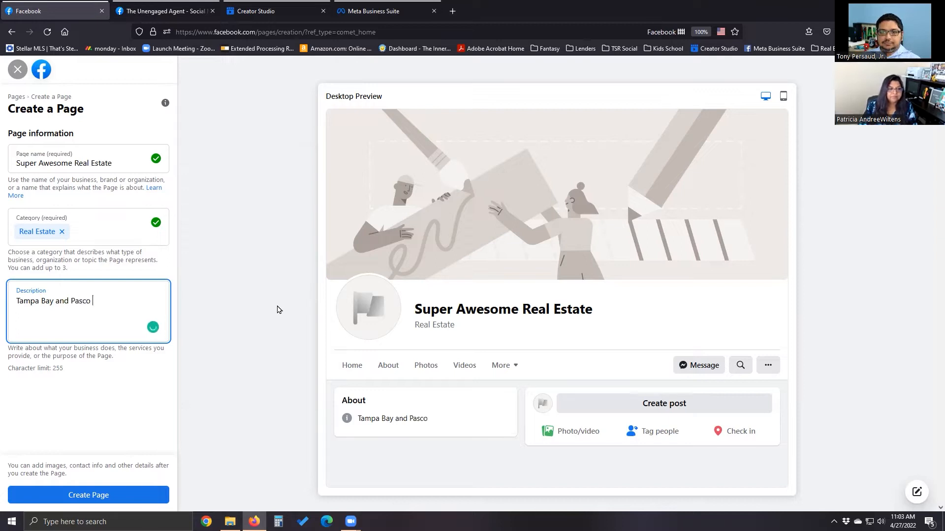
type("County")
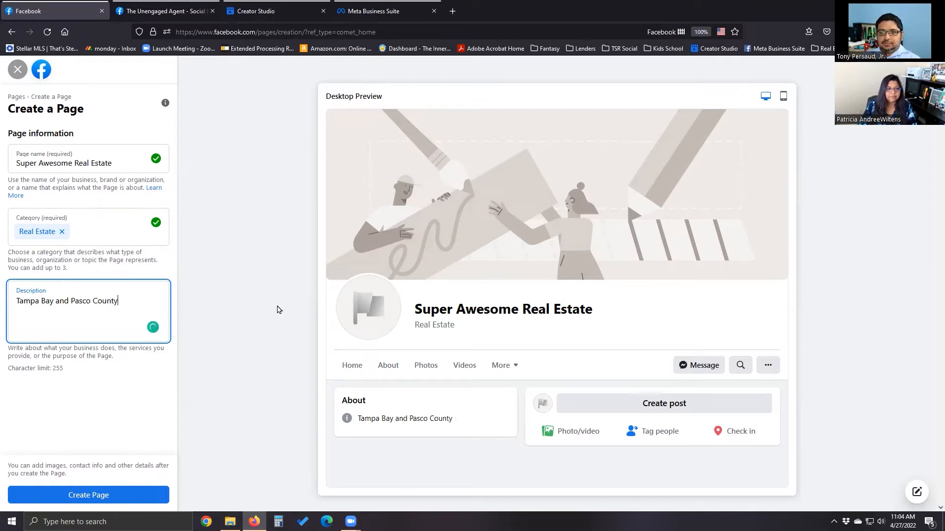
type(" Real")
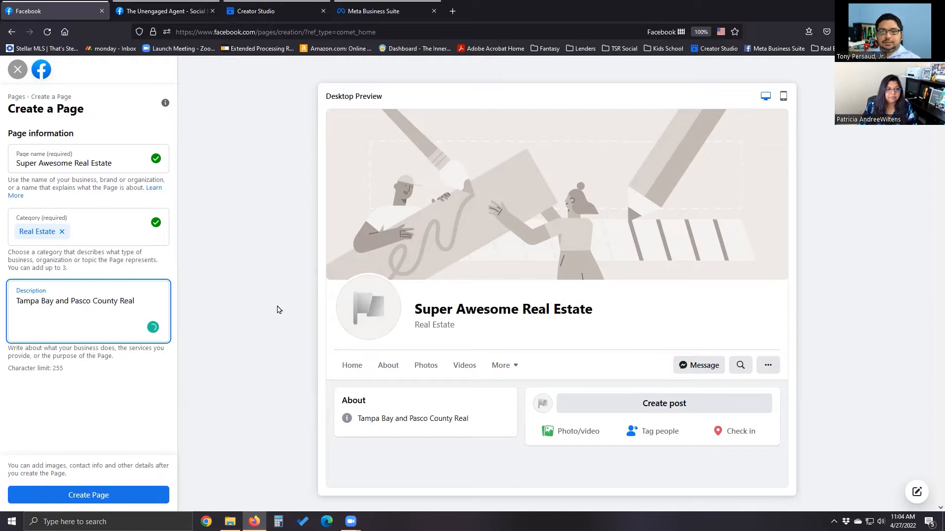
type(" Estate")
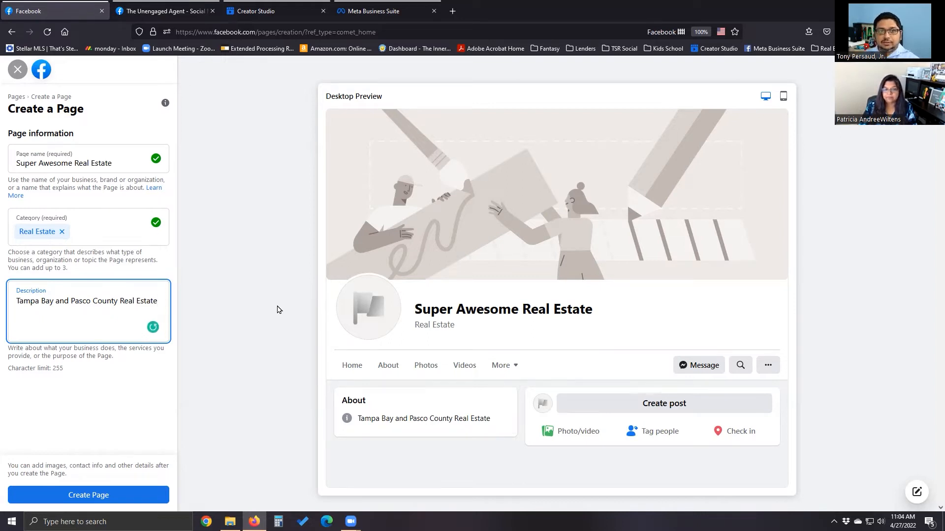
left_click(274, 382)
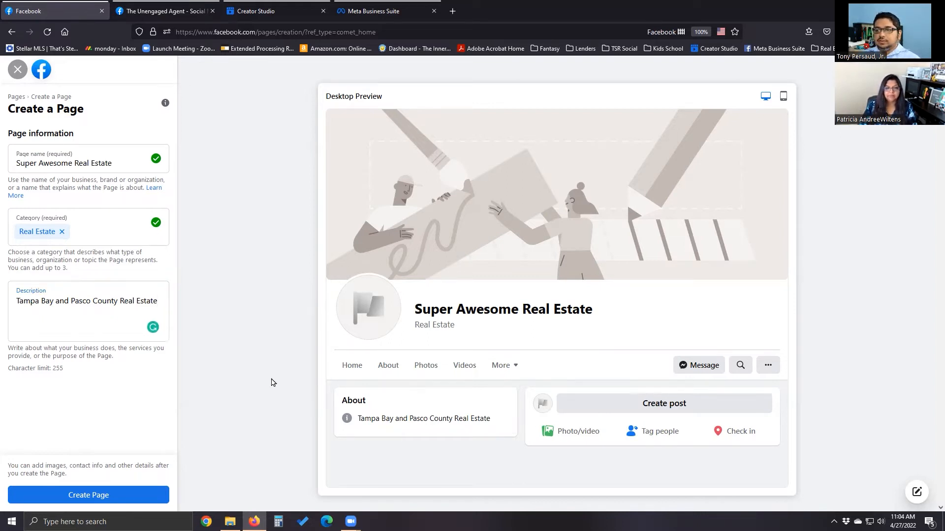
left_click(91, 496)
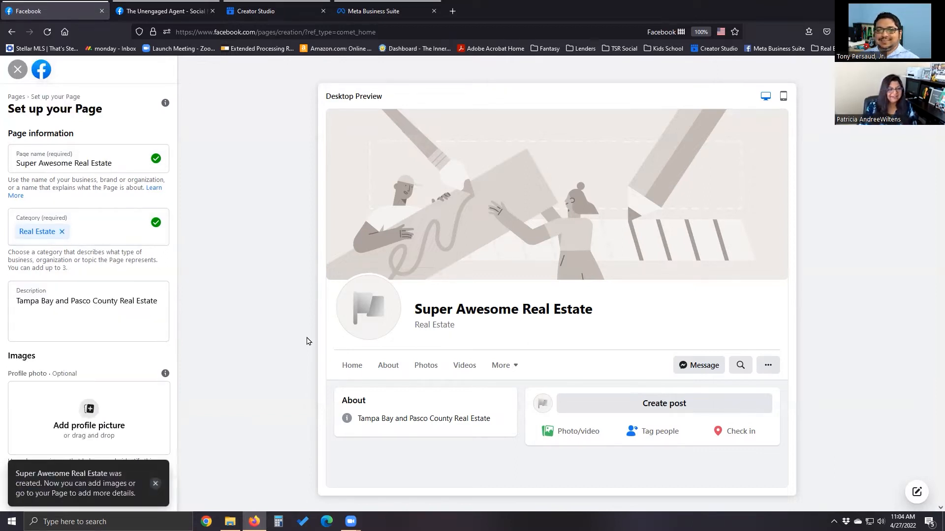
Step: Upload the blue Trans States Realty logo, Asset Blue@2x, from the Trans States Realty Logo folder as the profile picture
scroll(101, 338, "down", 2)
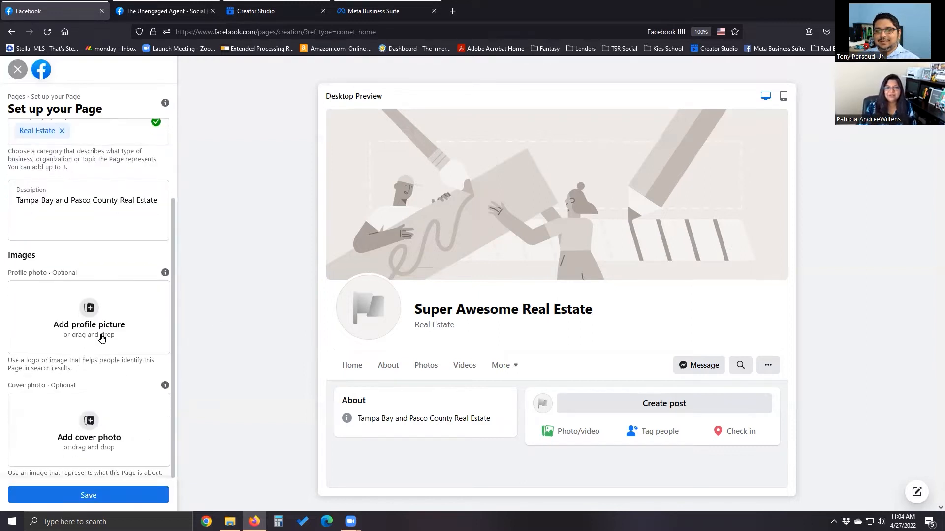
left_click(80, 314)
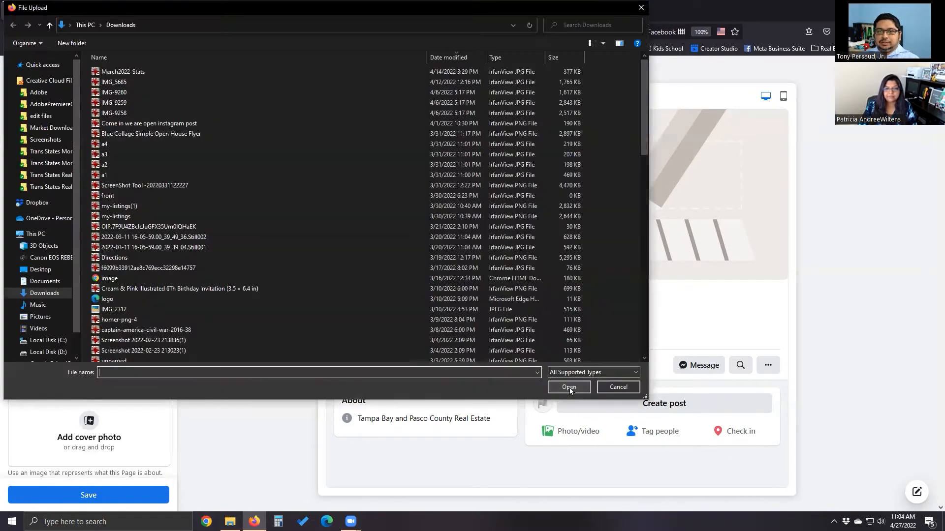
scroll(54, 246, "up", 3)
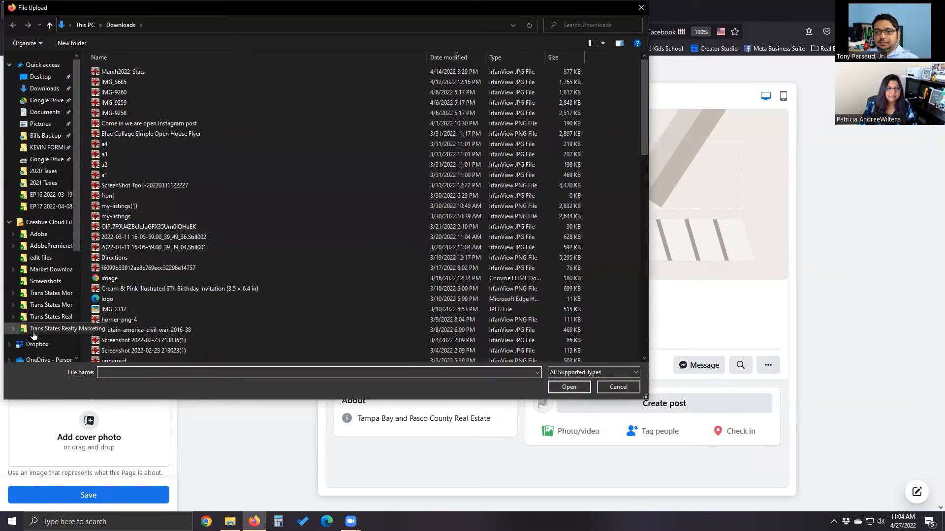
left_click(45, 317)
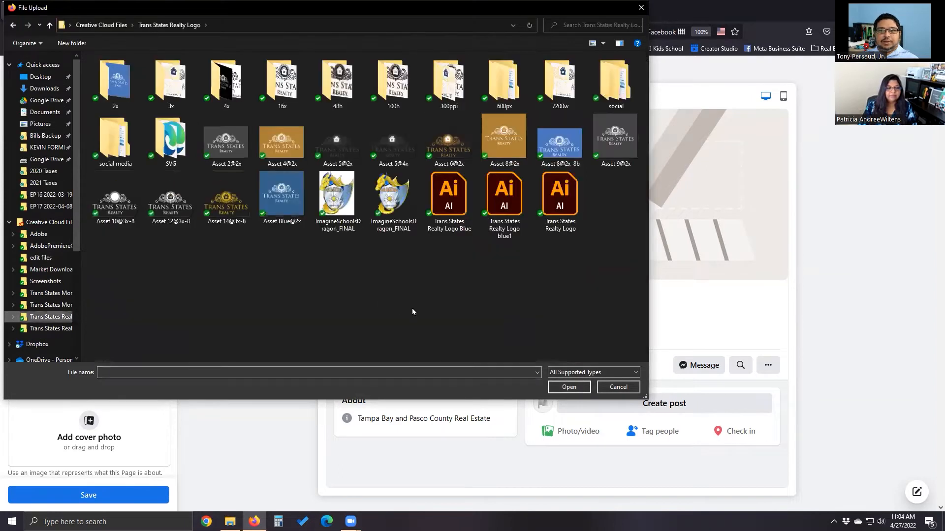
double_click(300, 202)
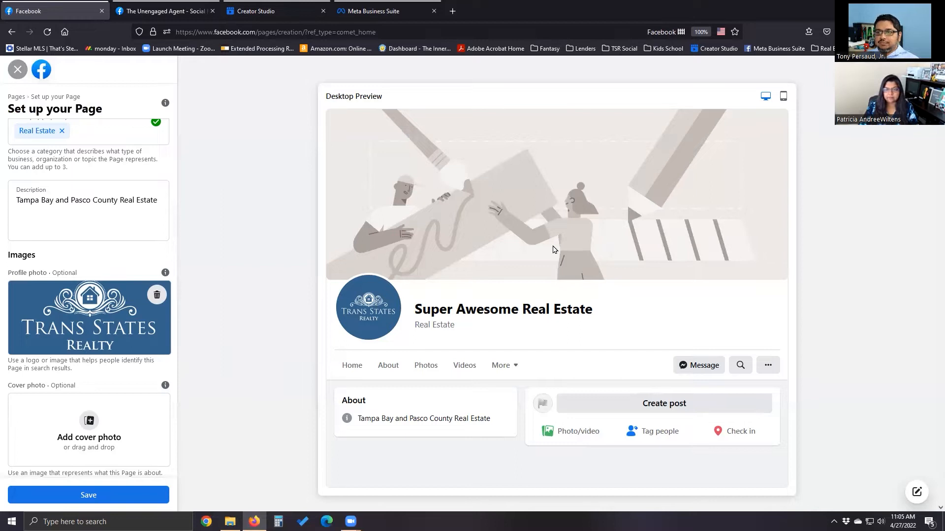
Step: Upload the photo of the two-storey house as the cover photo and reposition it to show the roof and sky
left_click(89, 429)
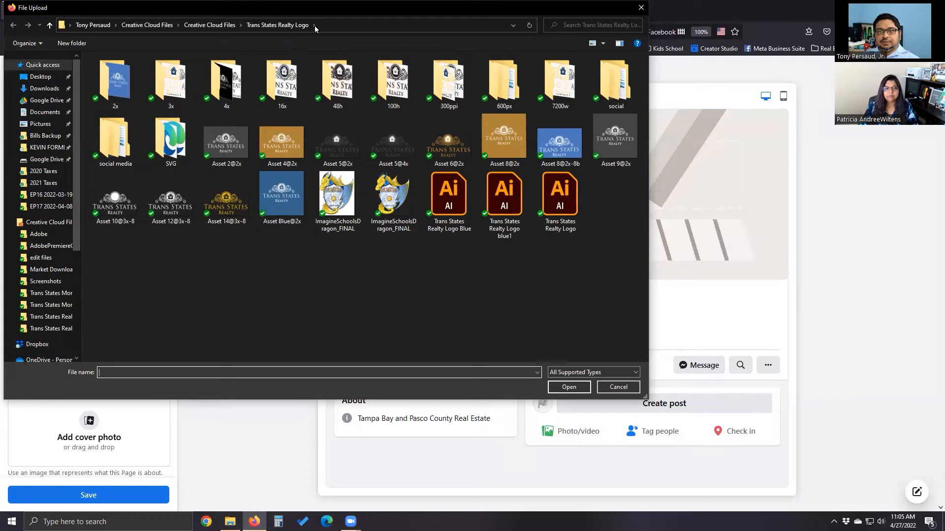
left_click_drag(326, 9, 288, 22)
left_click_drag(102, 37, 0, 44)
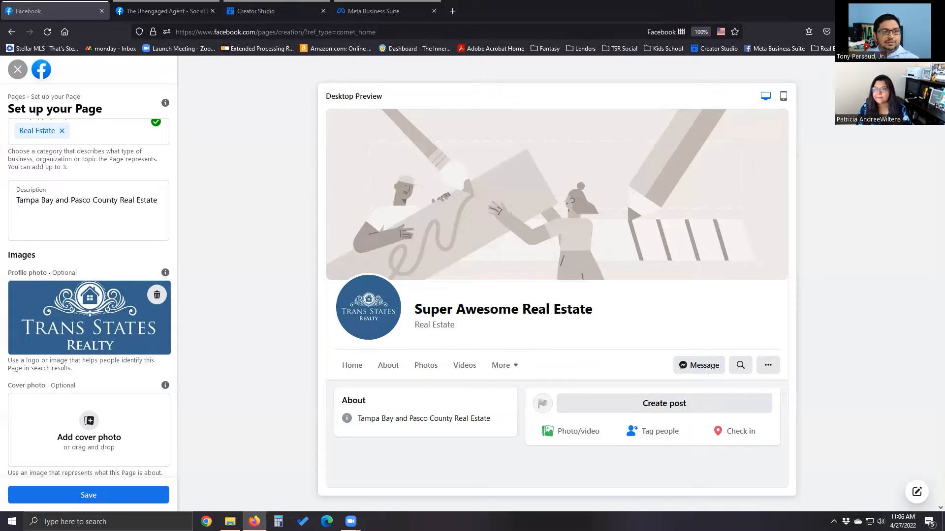
double_click(159, 339)
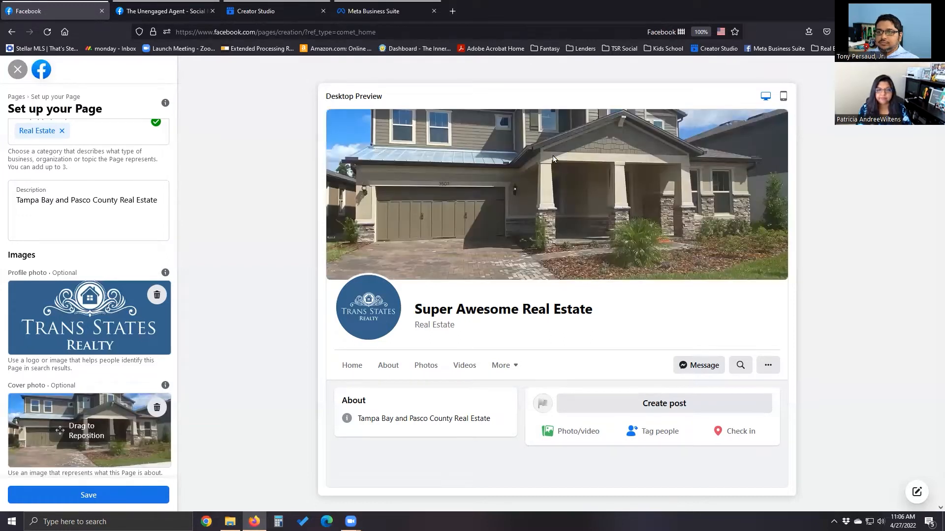
left_click_drag(80, 428, 79, 444)
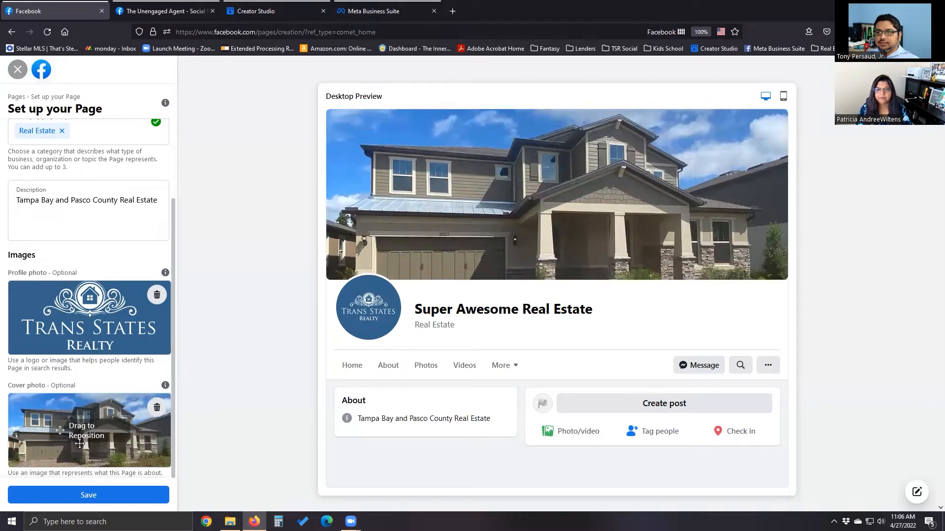
Step: Compare the page's appearance in the mobile and desktop previews
left_click(783, 97)
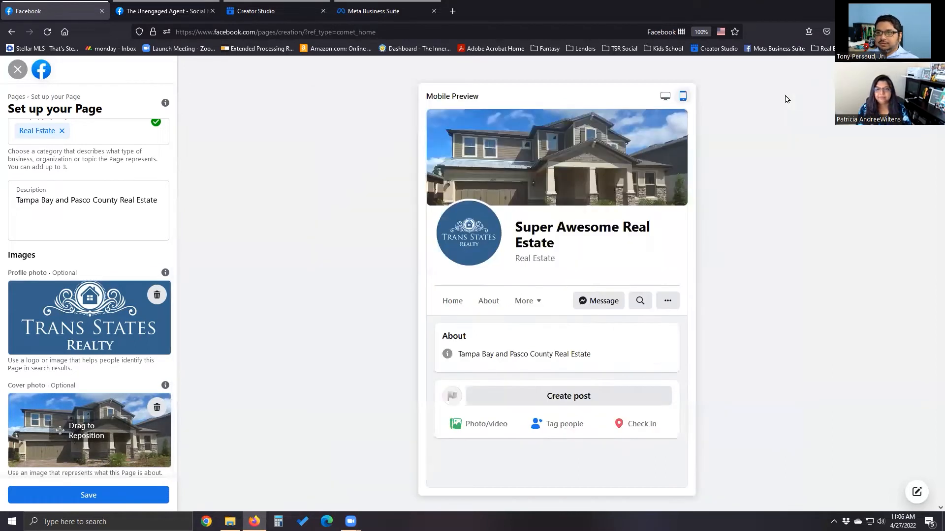
left_click(667, 101)
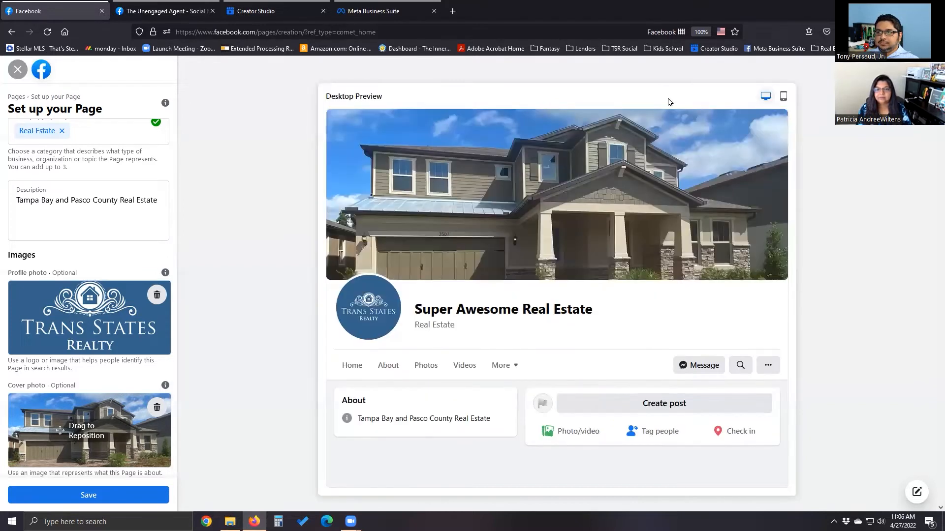
left_click(782, 96)
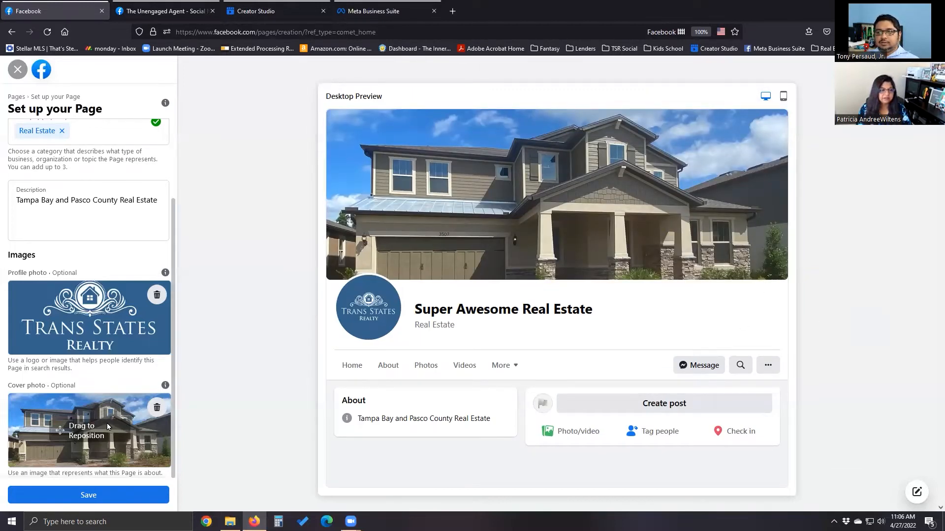
Step: Save the page setup and dismiss the offer to connect the page to WhatsApp
left_click(104, 489)
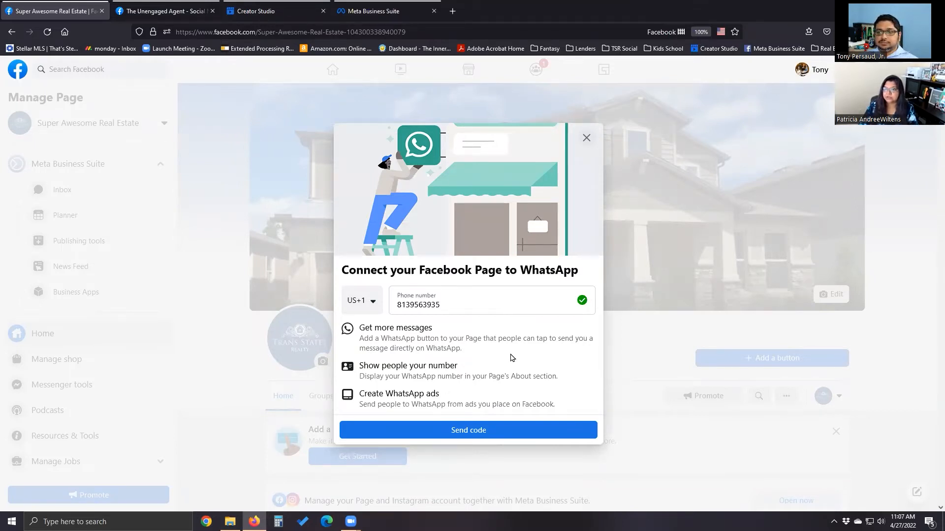
left_click(585, 139)
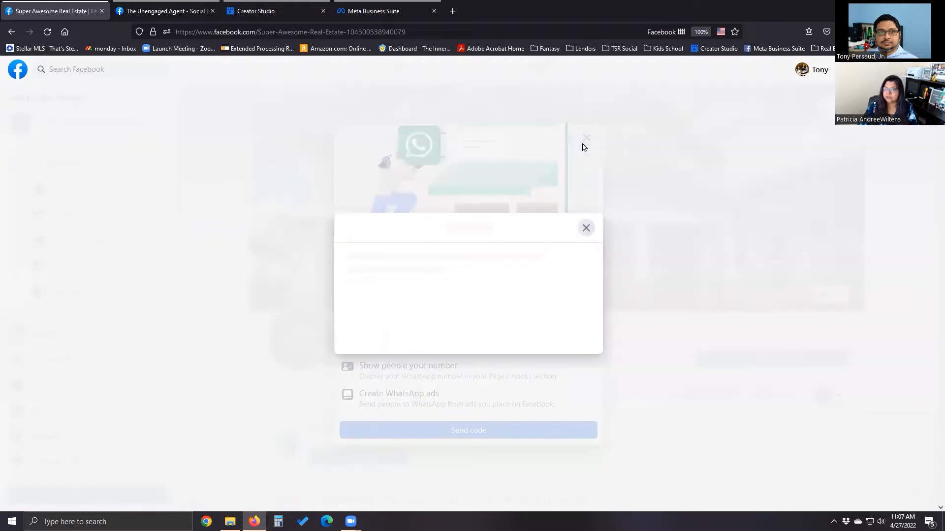
left_click(564, 341)
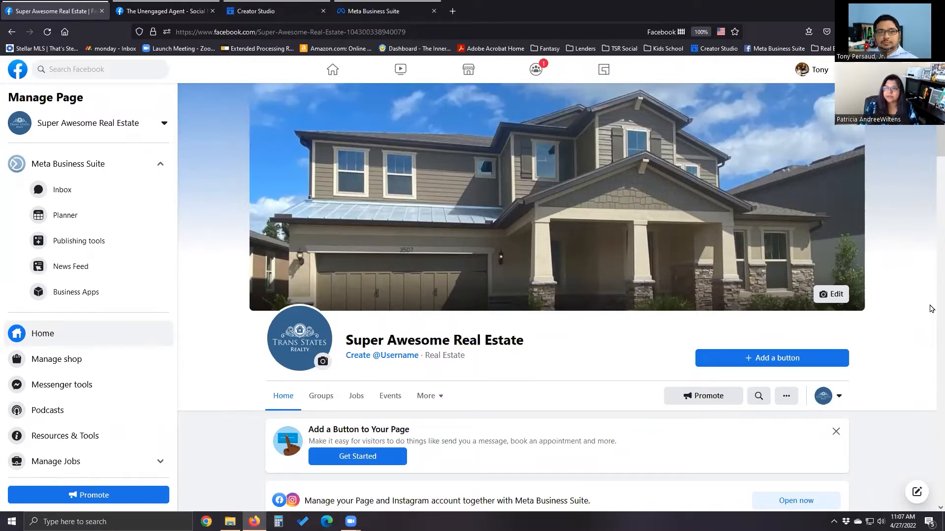
Step: Add a Send message action button to the page
scroll(932, 309, "down", 3)
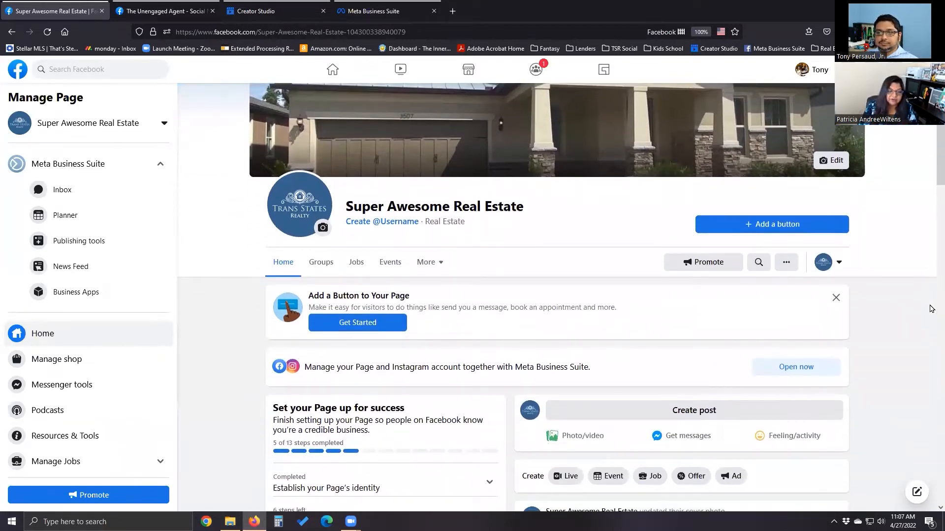
scroll(931, 309, "up", 3)
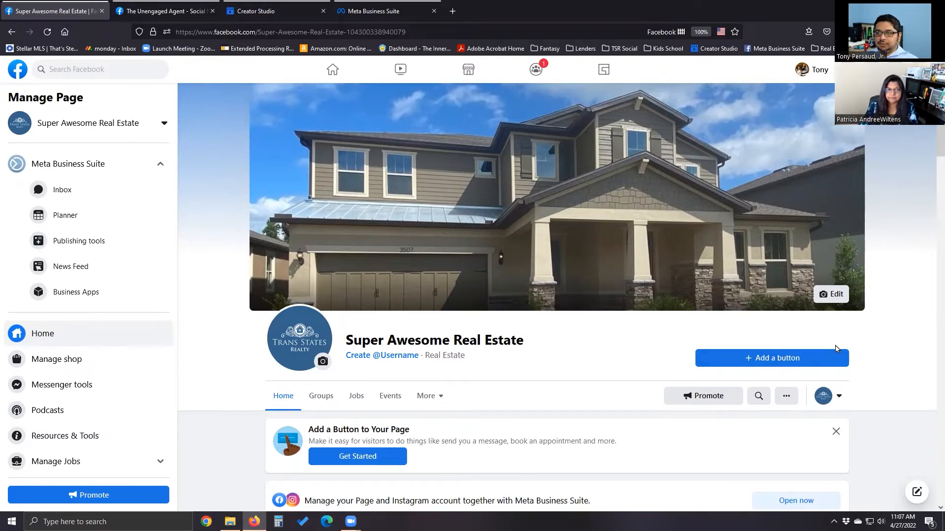
left_click(771, 359)
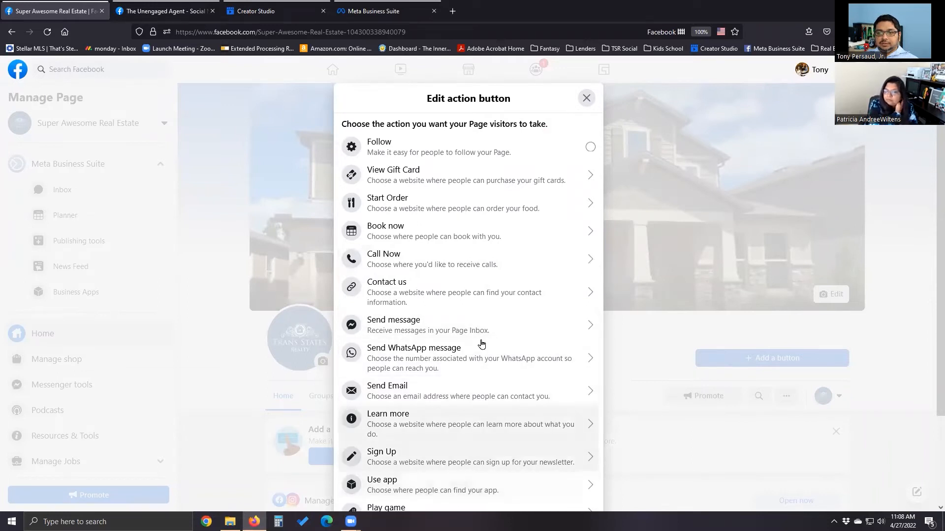
scroll(438, 386, "down", 2)
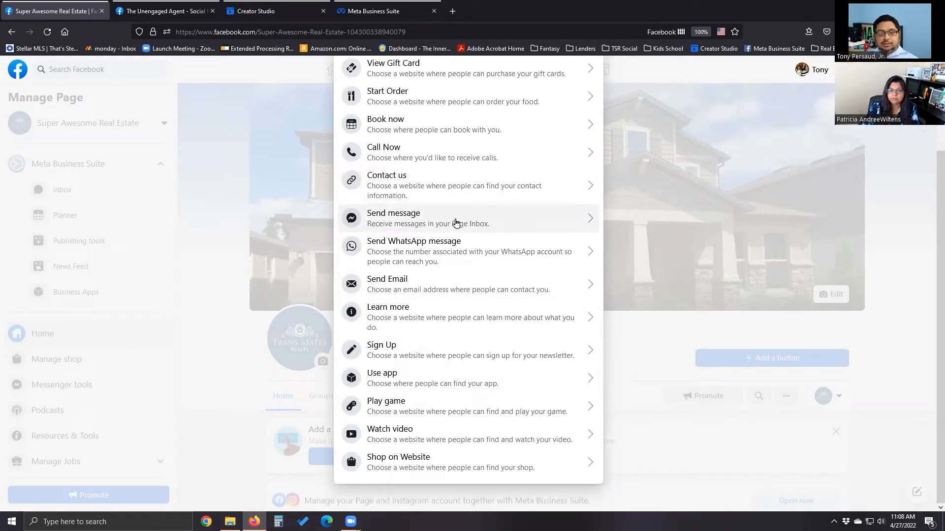
left_click(455, 223)
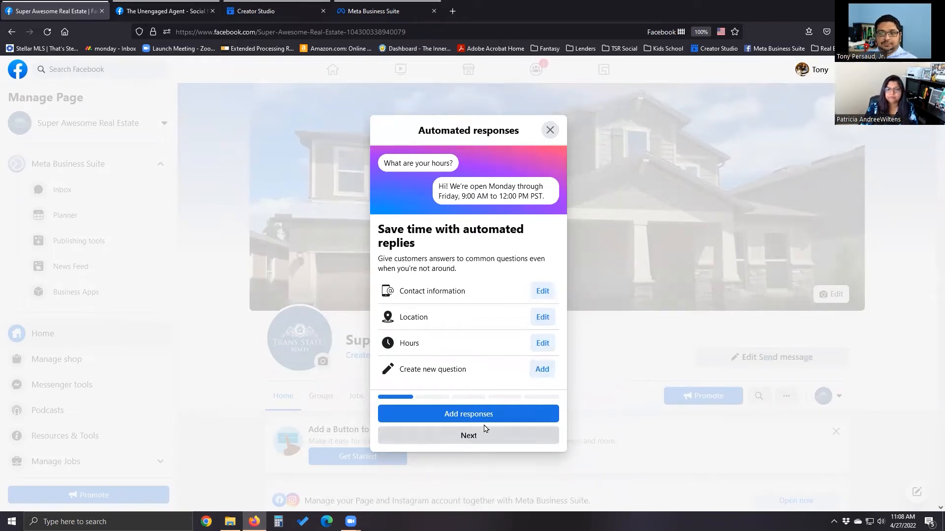
Step: Finish the messaging setup, skipping automated responses, saved replies, message notifications and the suggested ad
left_click(473, 437)
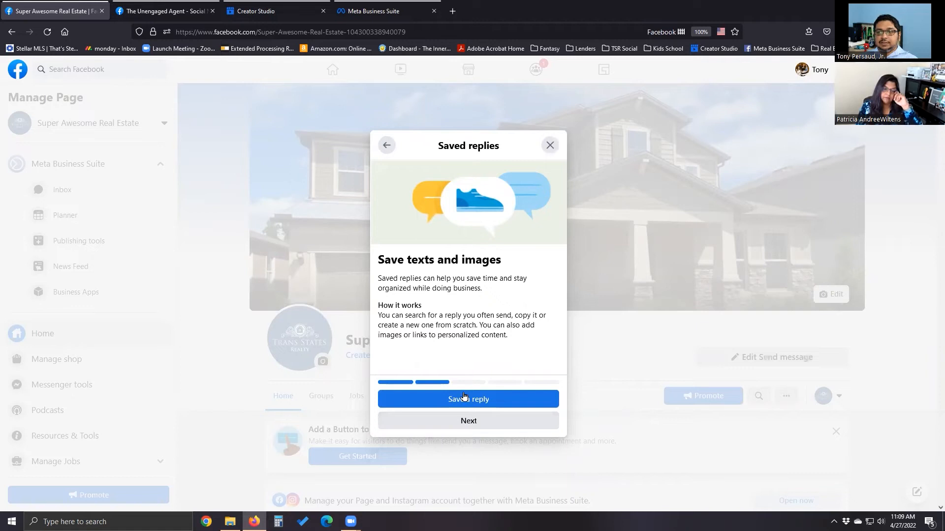
left_click(459, 422)
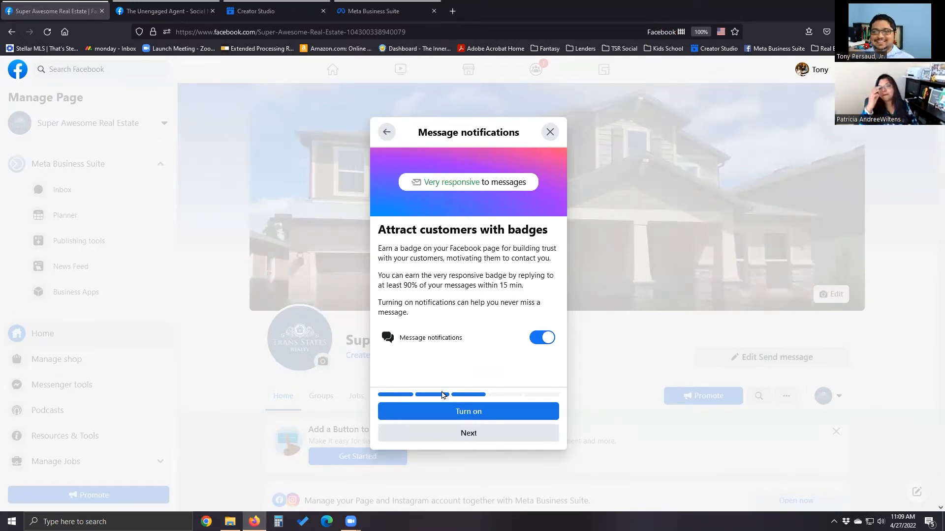
left_click(462, 434)
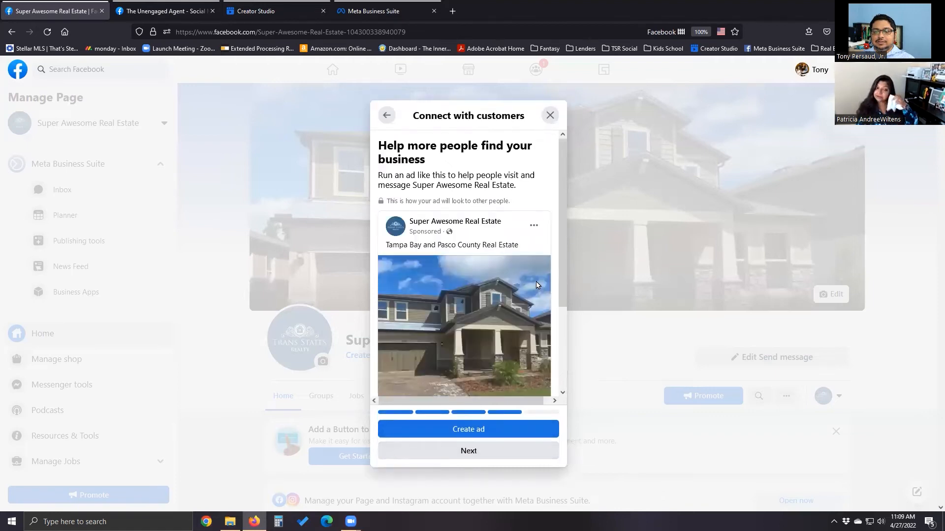
scroll(537, 285, "down", 3)
scroll(537, 285, "up", 3)
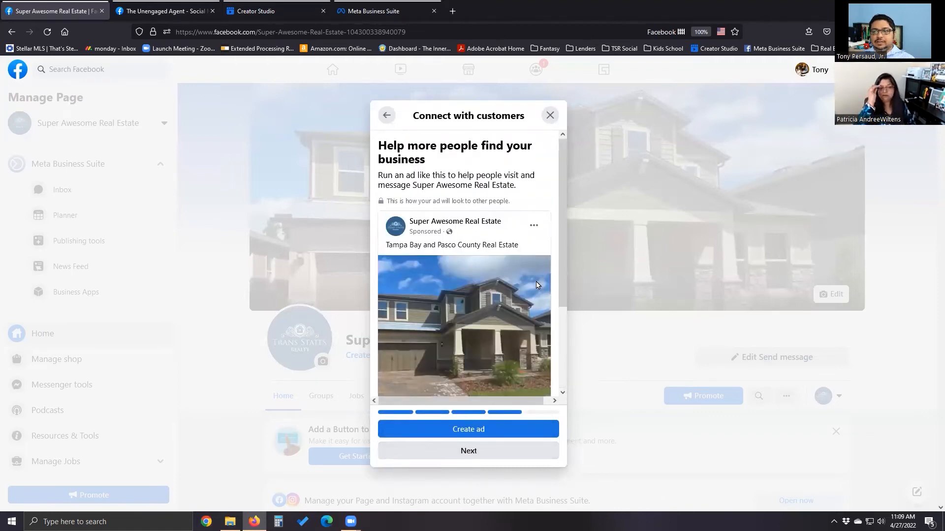
scroll(536, 285, "down", 3)
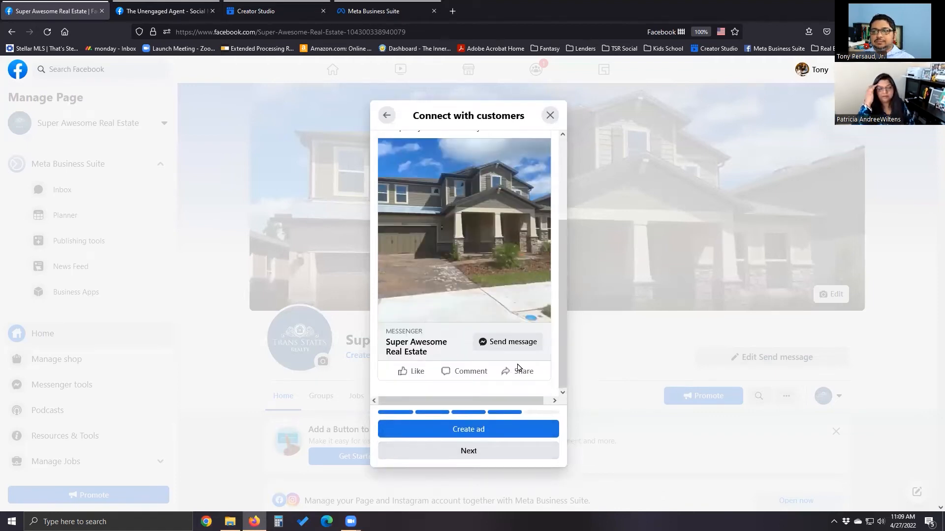
left_click(467, 455)
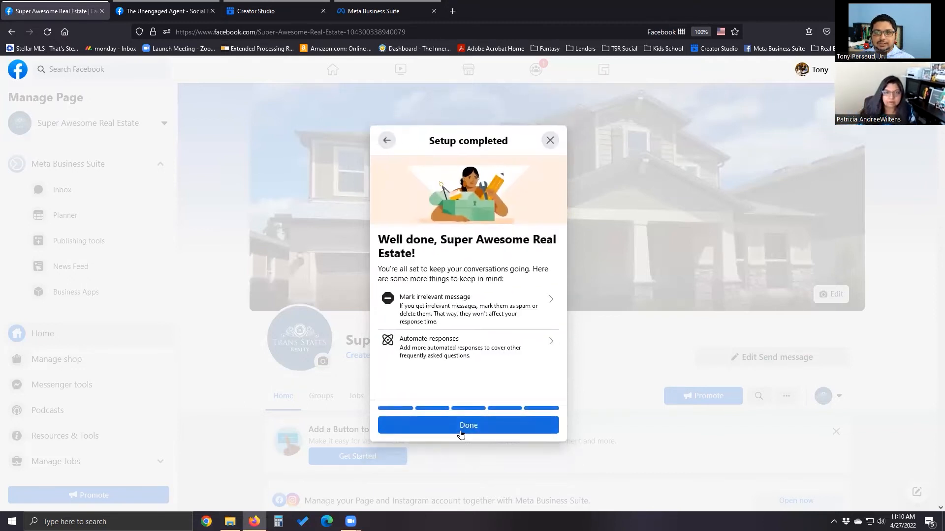
left_click(461, 434)
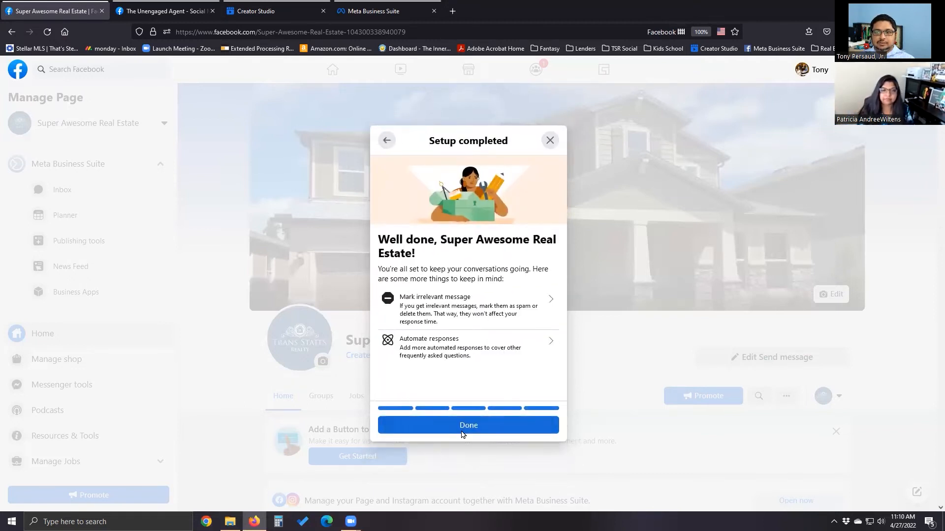
Step: Create the page username superawesomerealestate
scroll(892, 255, "down", 3)
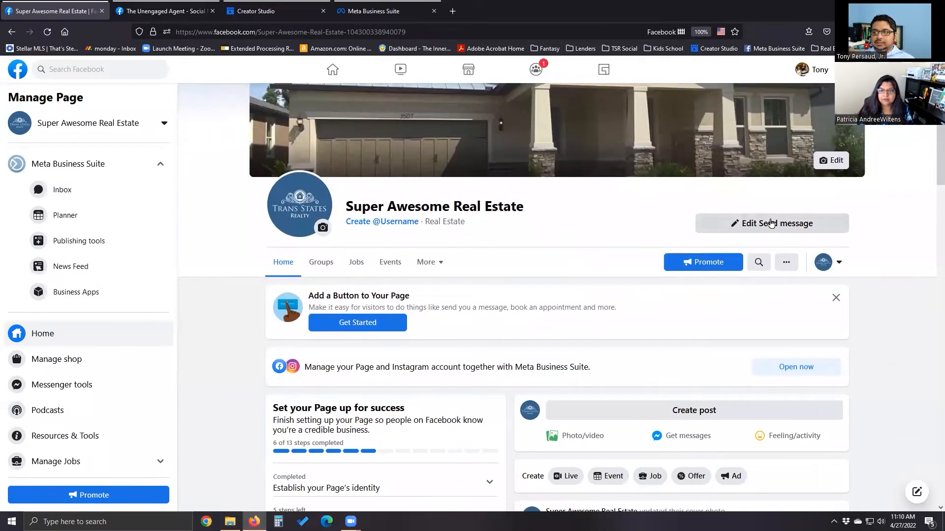
scroll(773, 246, "up", 1)
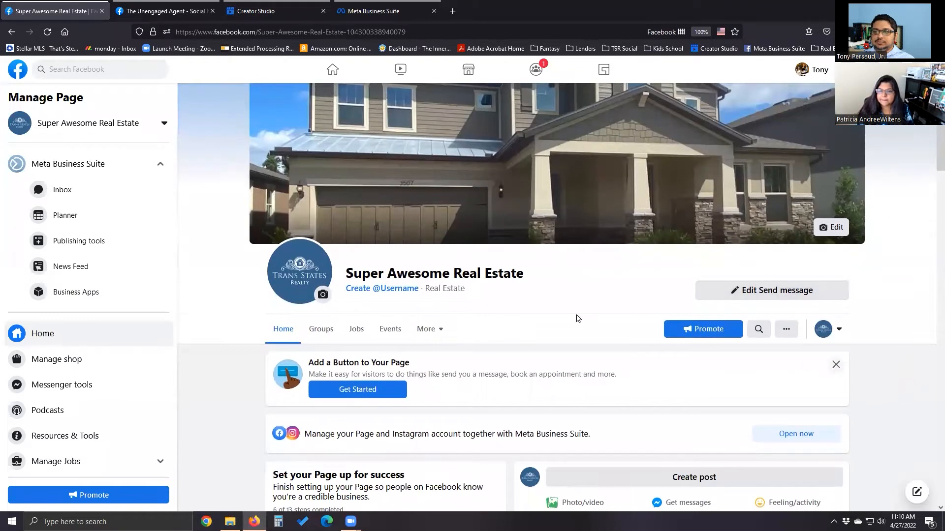
left_click(372, 291)
left_click(429, 324)
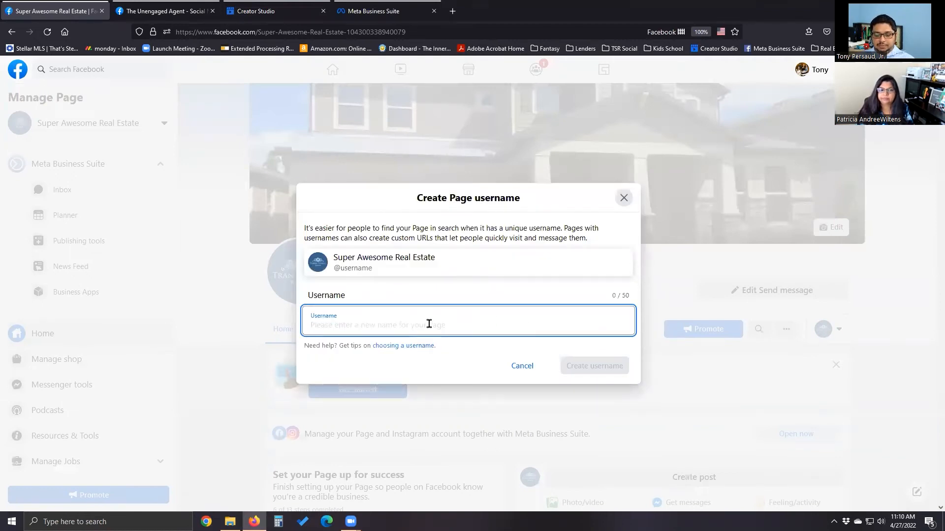
type("@")
key("BackSpace")
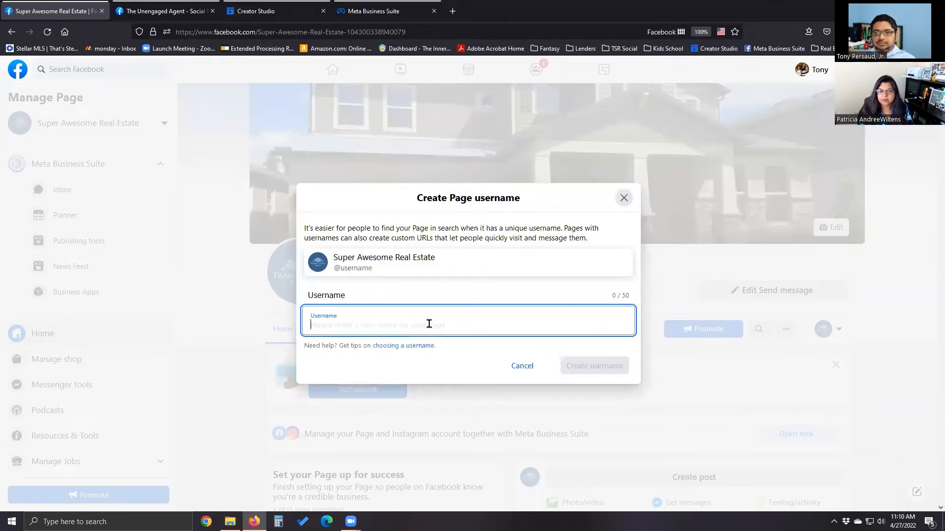
type("sup")
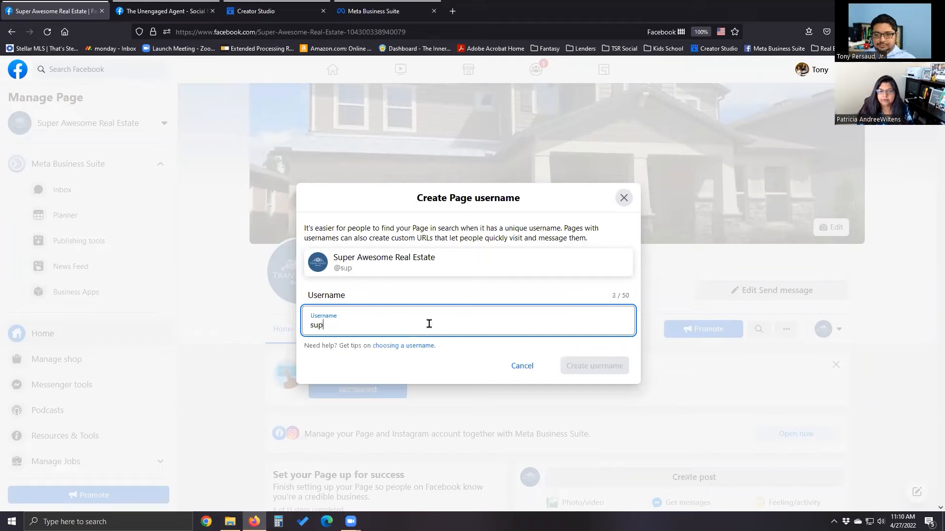
type("erawesome")
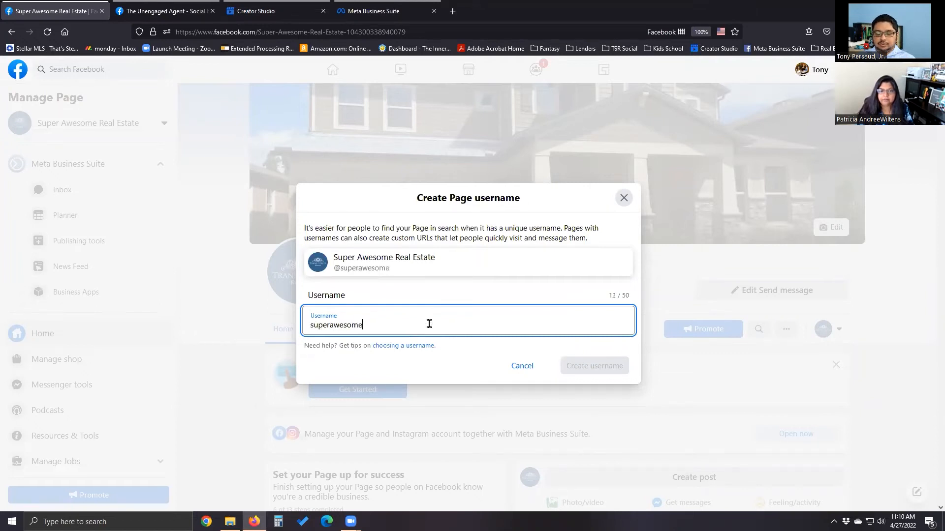
type("real")
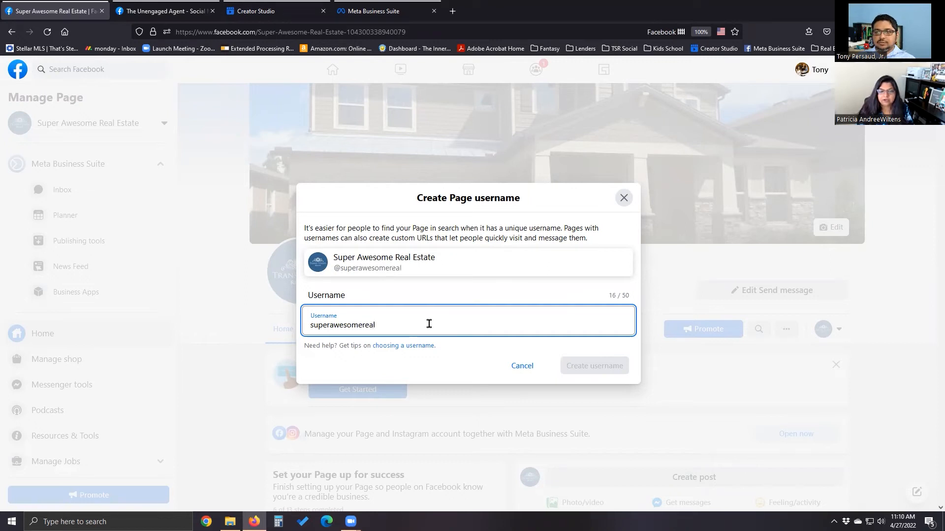
key("BackSpace")
key("BackSpace")
key("BackSpace")
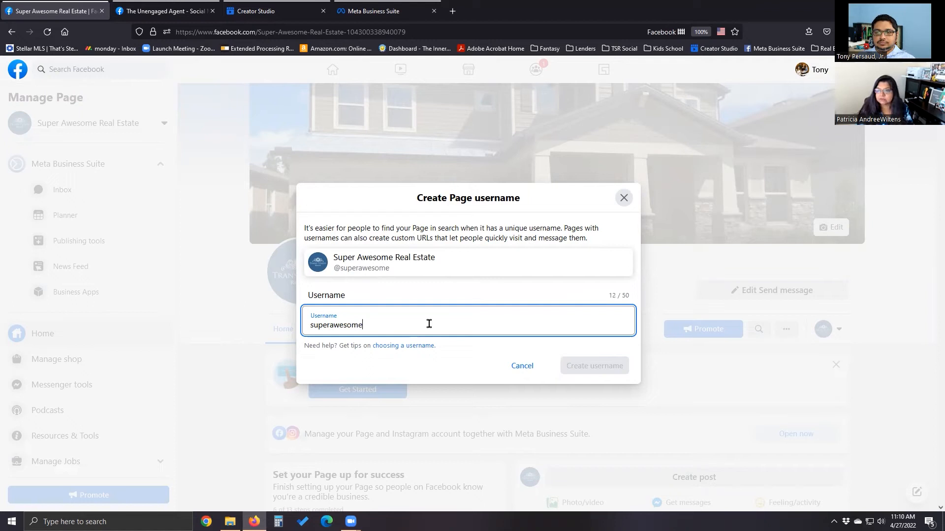
type("rea")
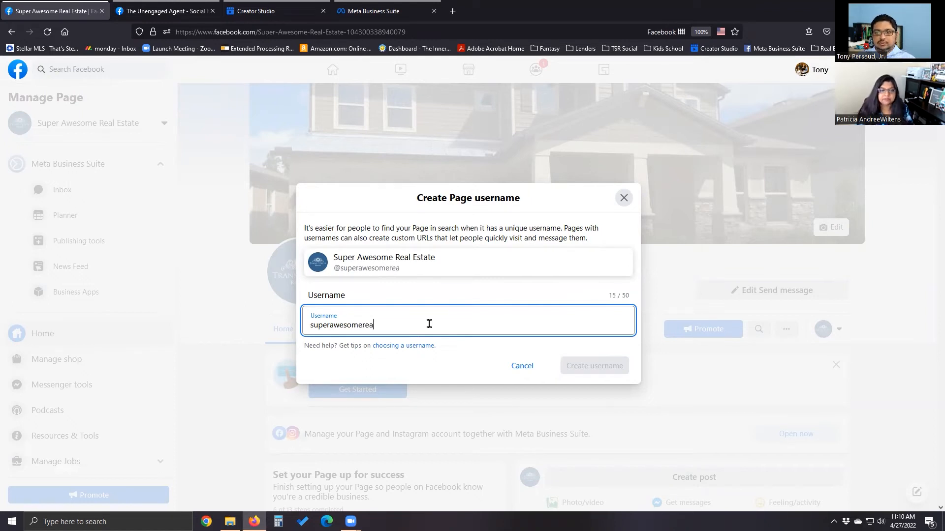
type("lestate")
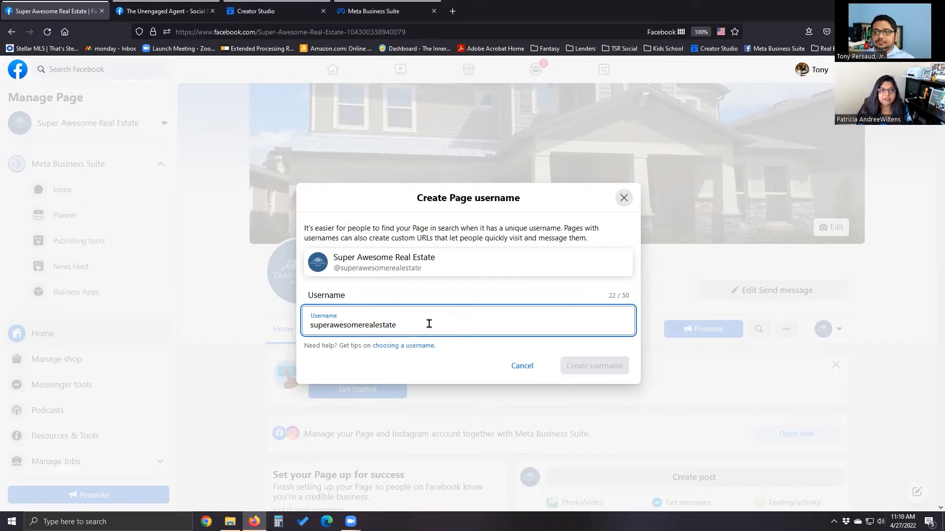
left_click(500, 351)
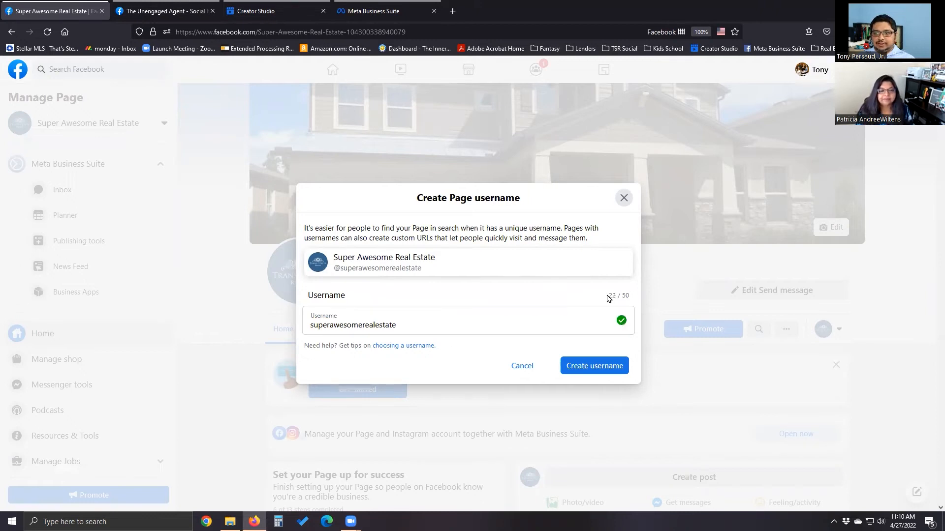
left_click(439, 327)
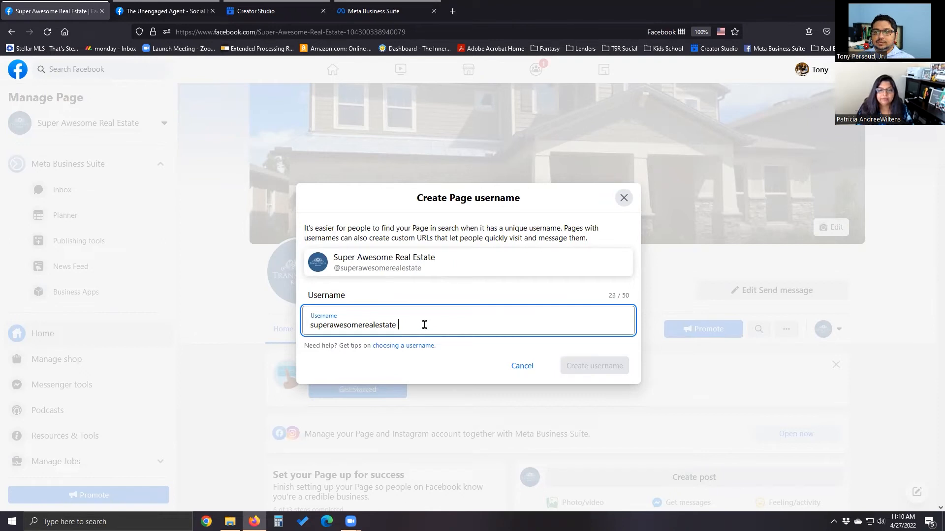
key("BackSpace")
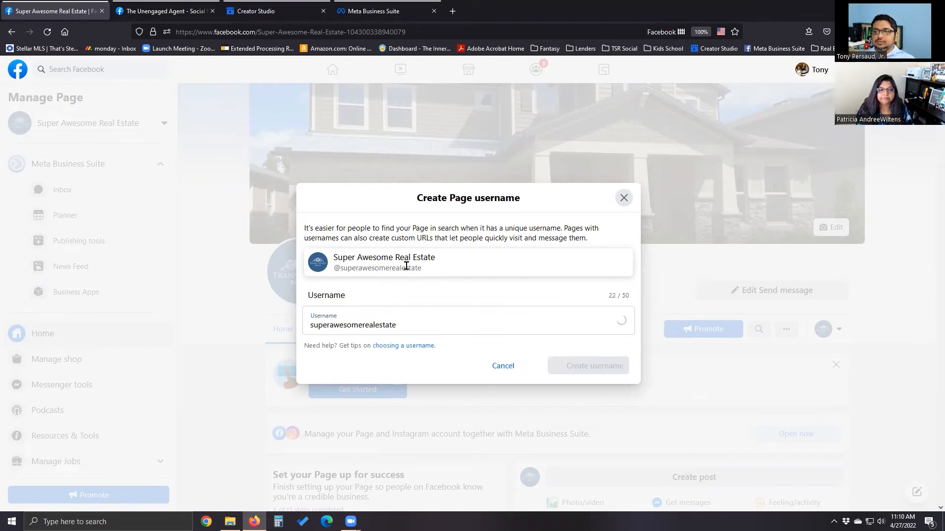
left_click(566, 366)
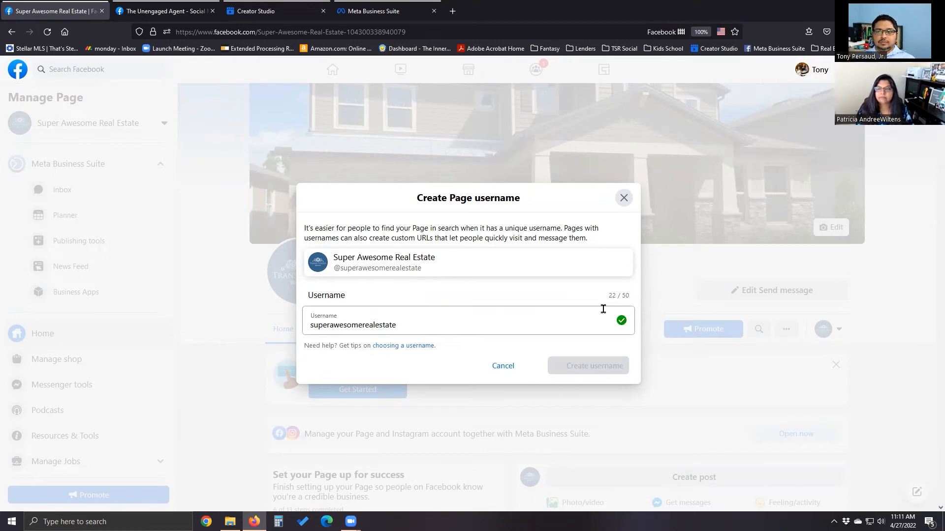
left_click(569, 344)
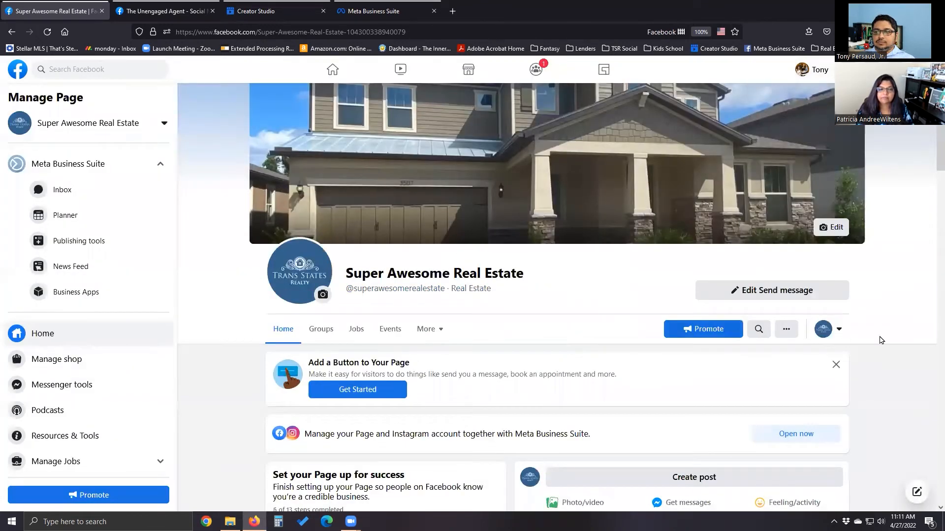
Step: Look over the page from its header down to the Insights and About sections
scroll(931, 342, "down", 3)
scroll(931, 342, "up", 4)
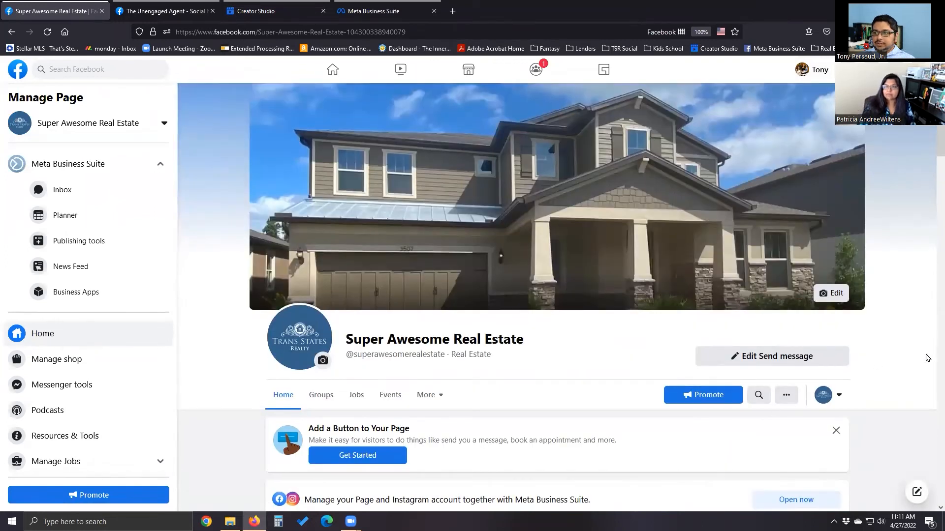
scroll(738, 295, "down", 5)
scroll(604, 242, "down", 10)
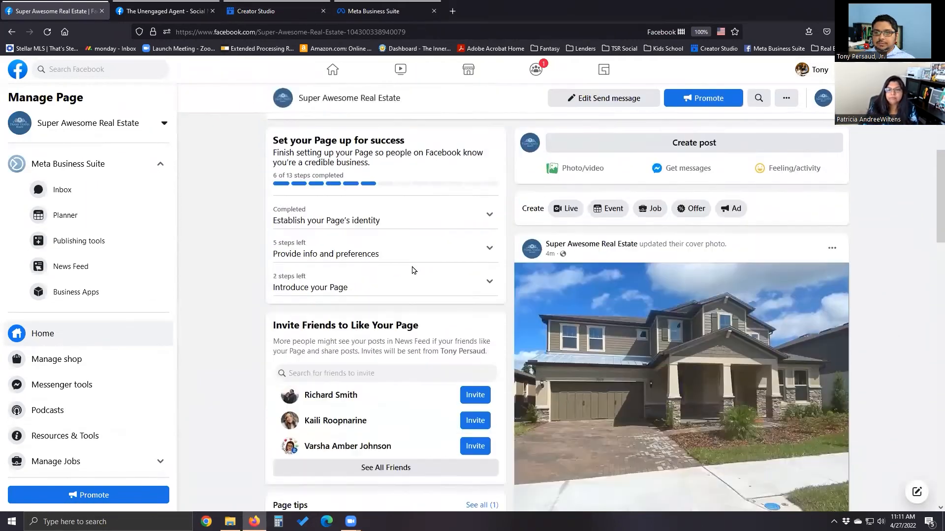
scroll(509, 345, "down", 3)
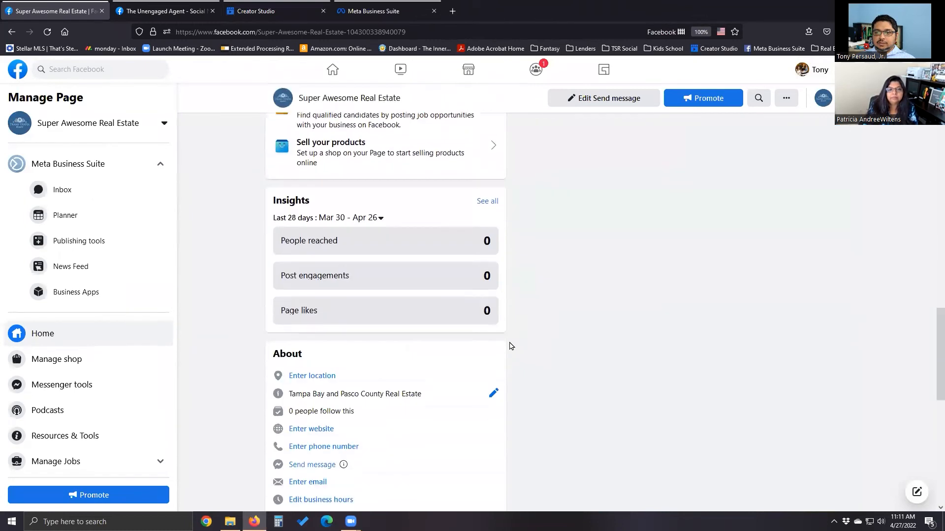
scroll(525, 315, "up", 18)
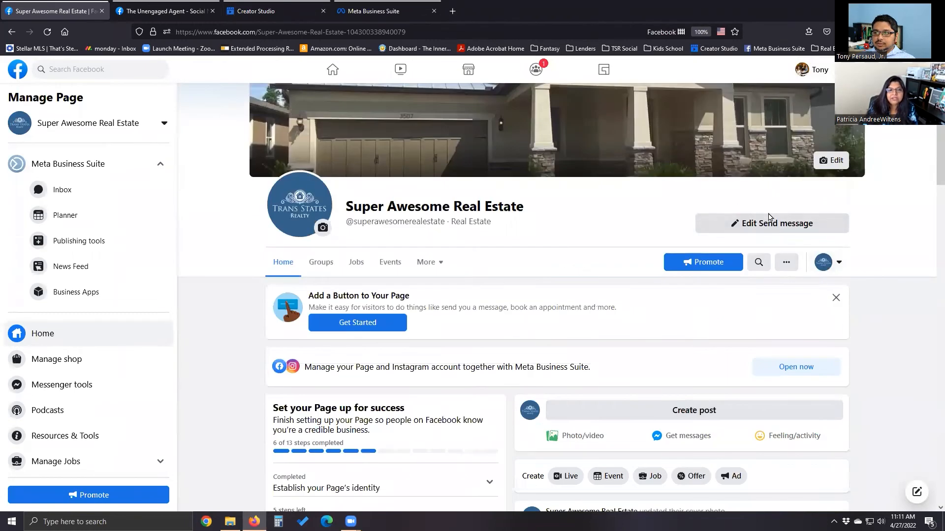
Step: Examine the page identity tasks and the info and preferences tasks in the page's setup checklist
scroll(866, 289, "down", 3)
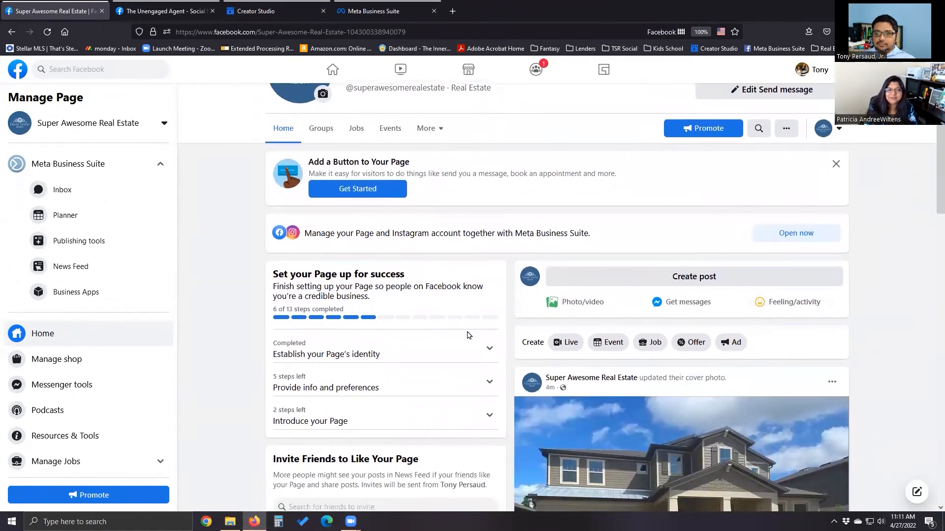
left_click(496, 347)
scroll(498, 339, "down", 3)
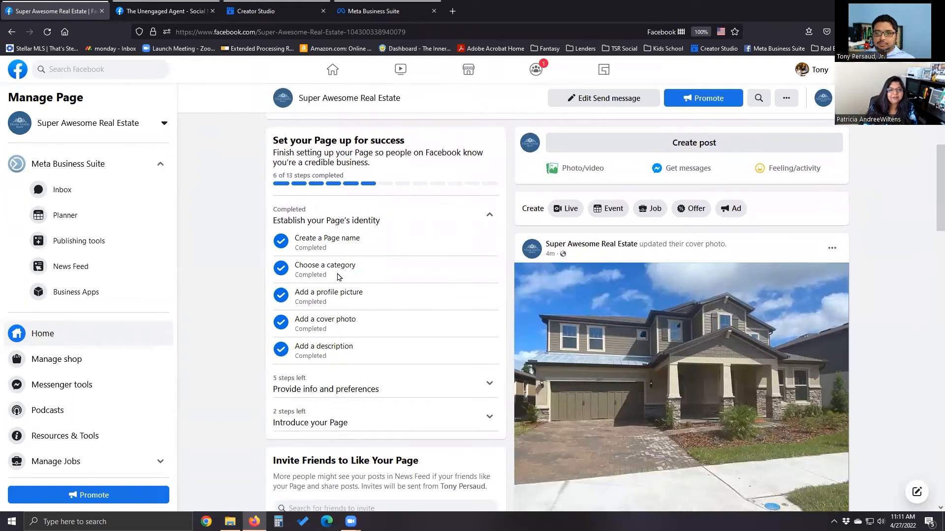
scroll(465, 359, "down", 2)
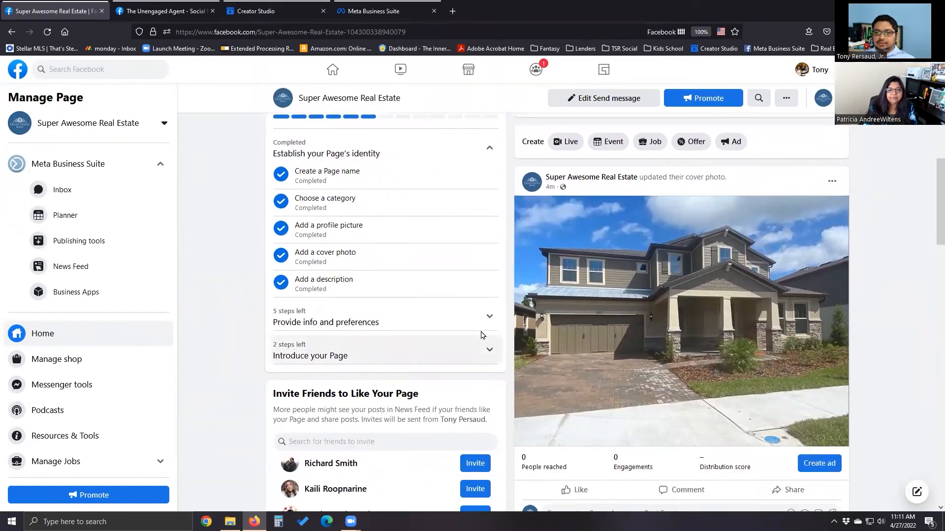
left_click(488, 319)
scroll(545, 306, "down", 3)
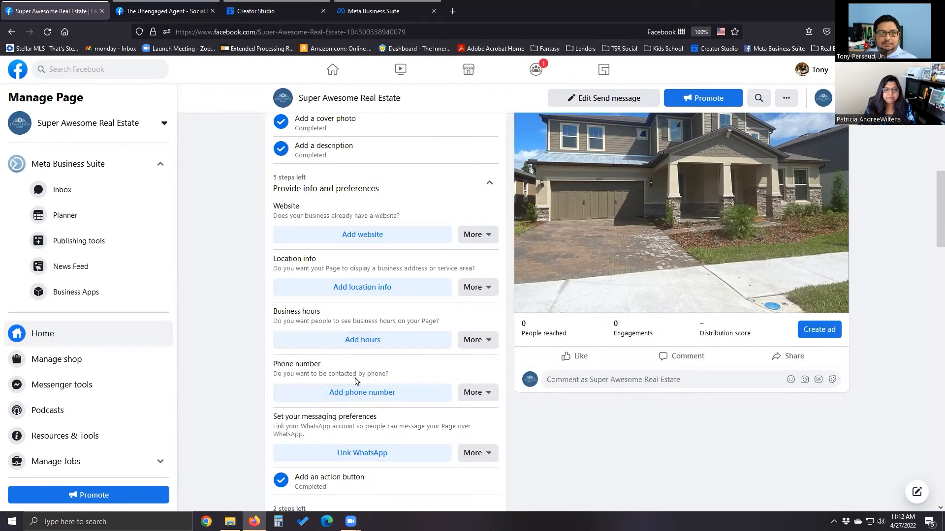
scroll(529, 389, "down", 3)
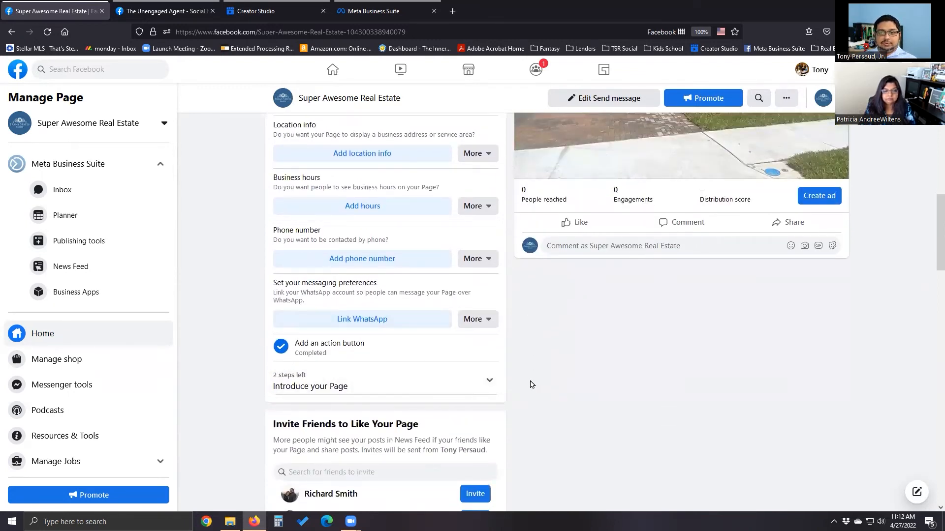
scroll(530, 385, "down", 3)
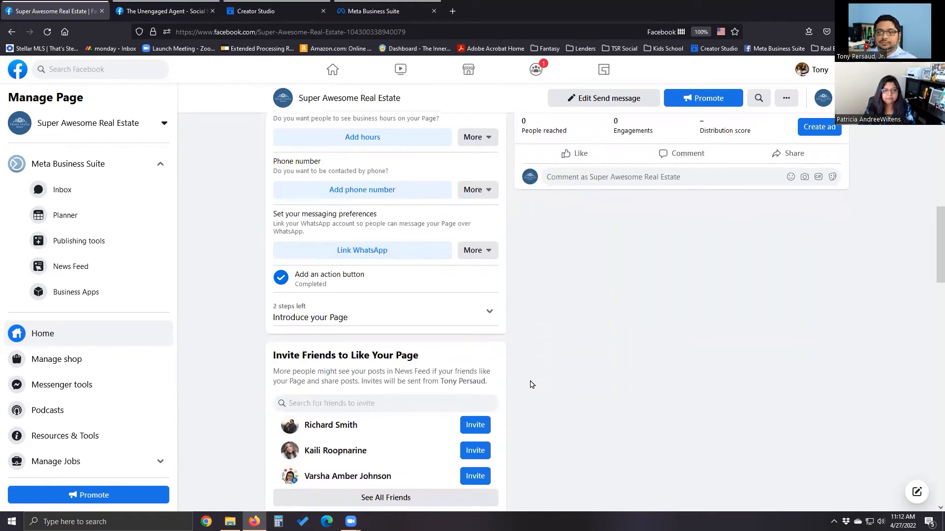
Step: Create a welcome post from the Introduce your Page tasks and begin it with "Welcome to Super Awesome."
left_click(485, 249)
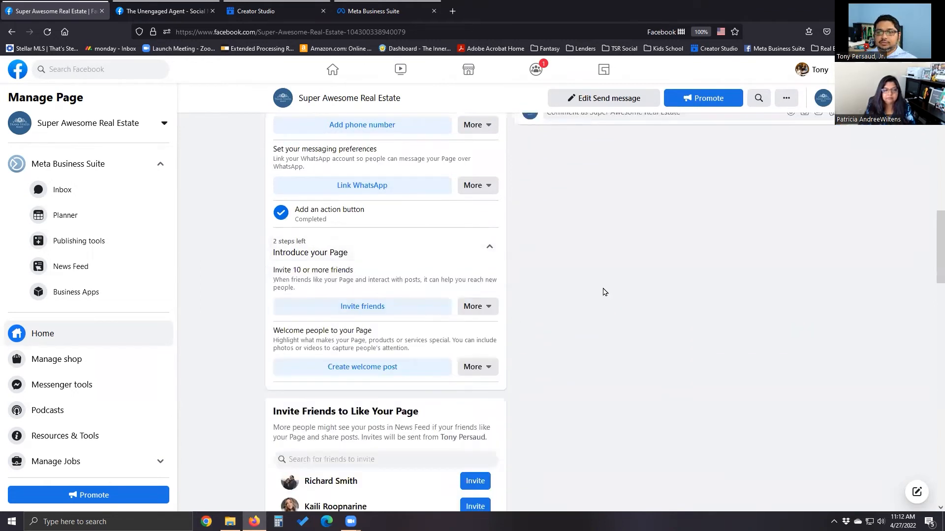
scroll(603, 291, "down", 1)
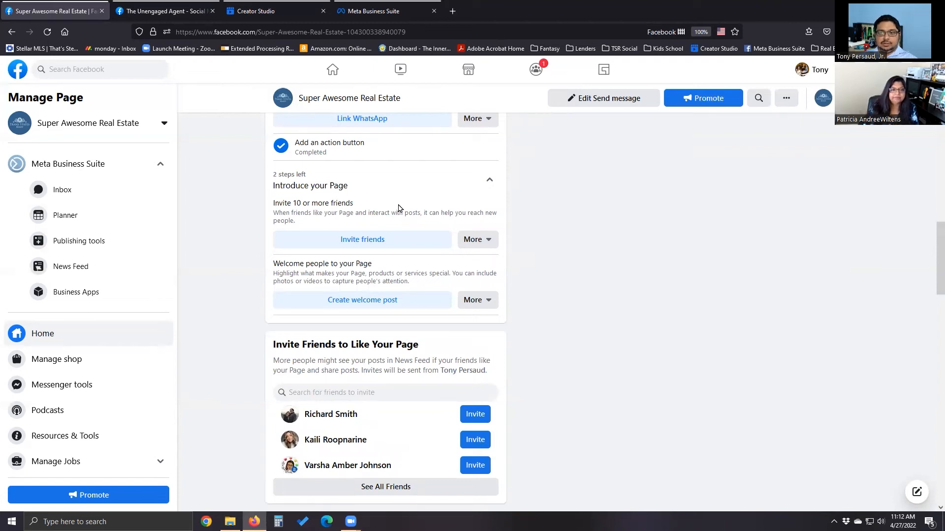
left_click(370, 298)
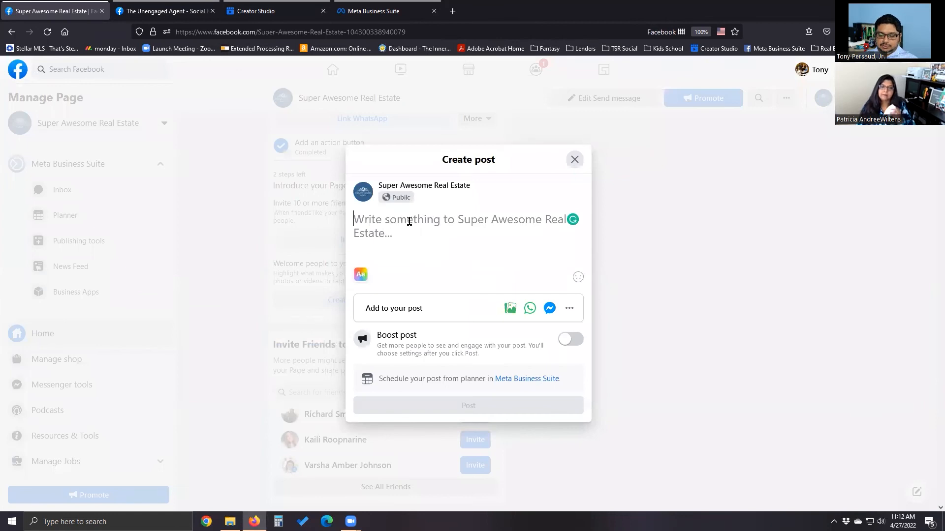
type("WEl")
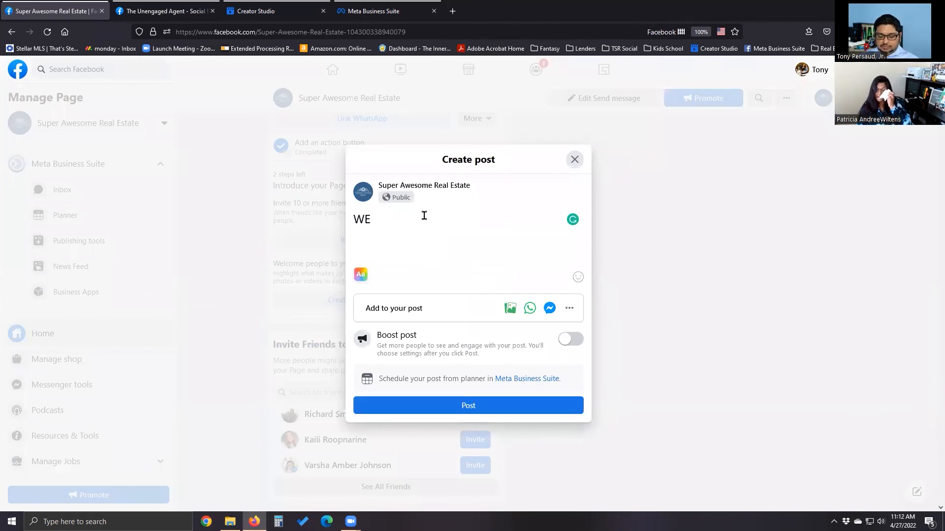
key("BackSpace")
key("BackSpace")
type("elcome")
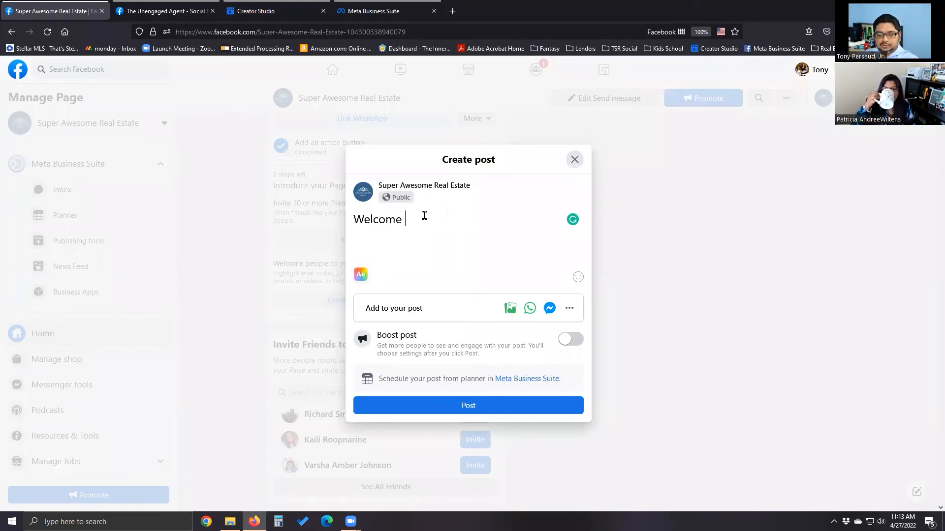
type("to ")
type("Supe")
type("Aw")
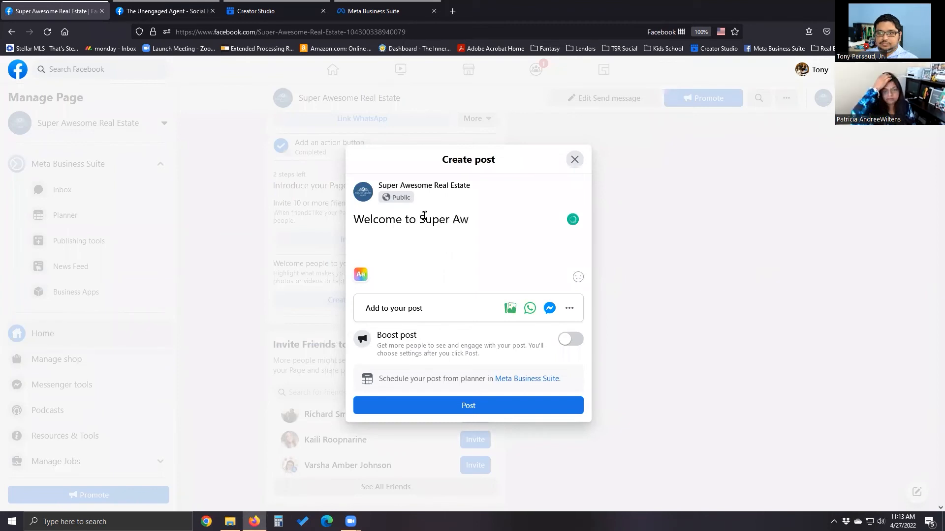
type("esome. ")
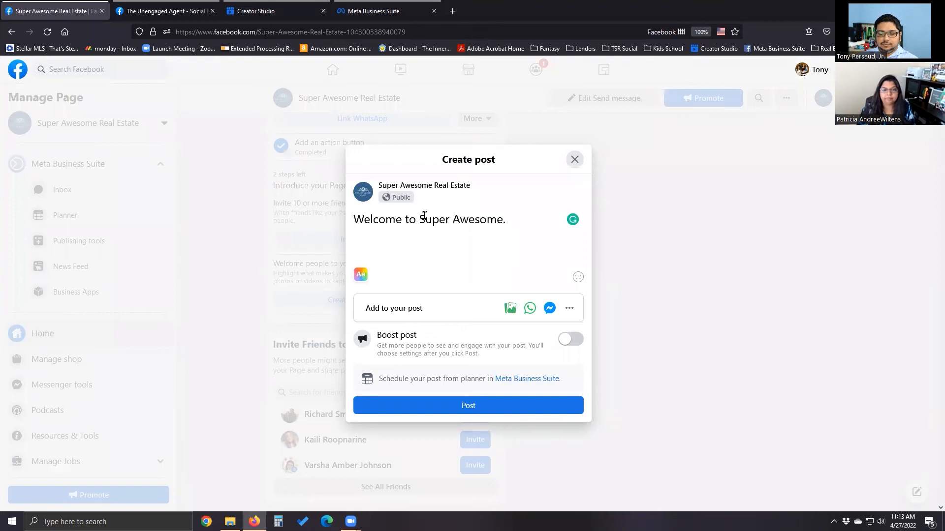
Step: Add "We have much more to come." to the welcome post and publish it
type("WE h")
key("BackSpace")
key("BackSpace")
key("BackSpace")
type("eh")
key("BackSpace")
type("have")
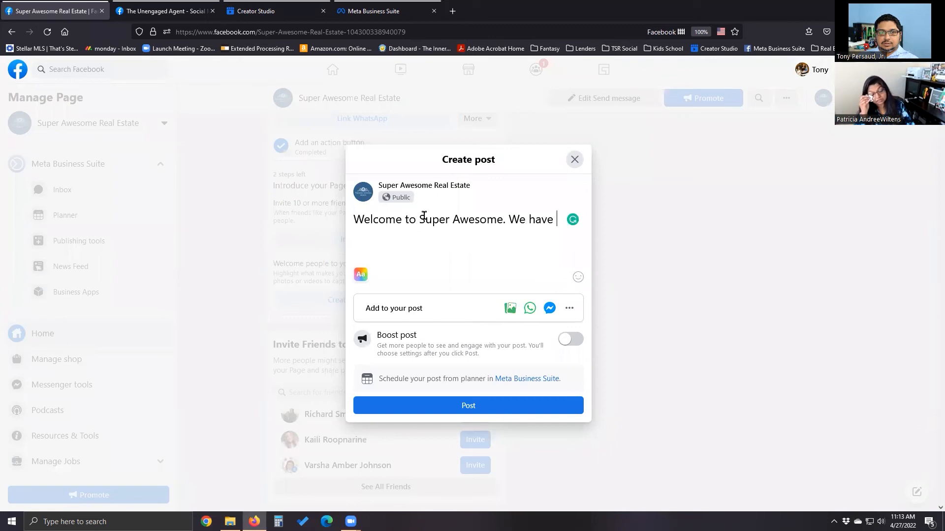
type("much more to come.")
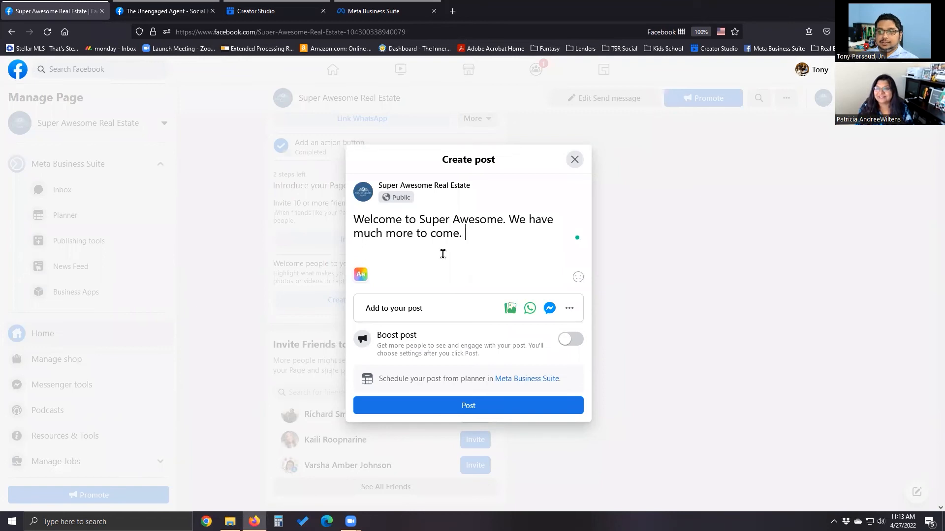
left_click(469, 413)
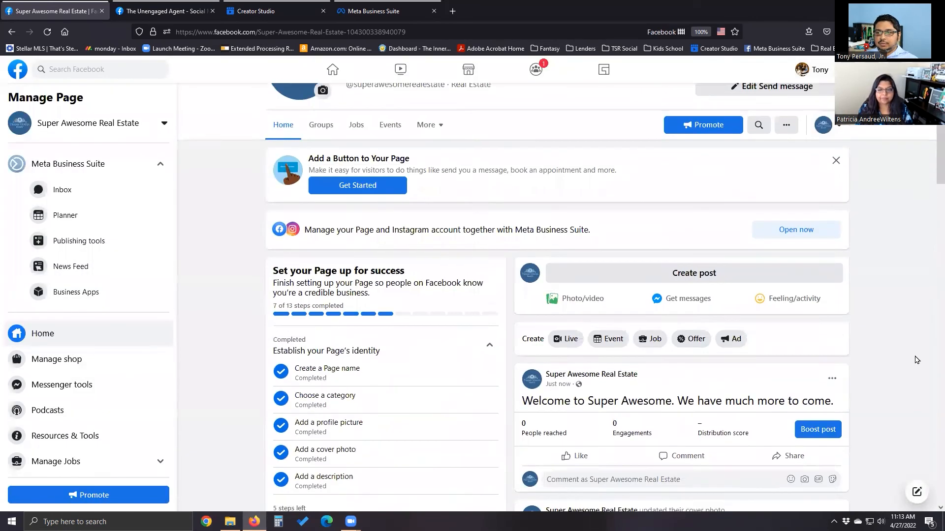
Step: Look over the published welcome post, the setup checklist and the page sections down to Page tips and Create ad
scroll(917, 360, "up", 1)
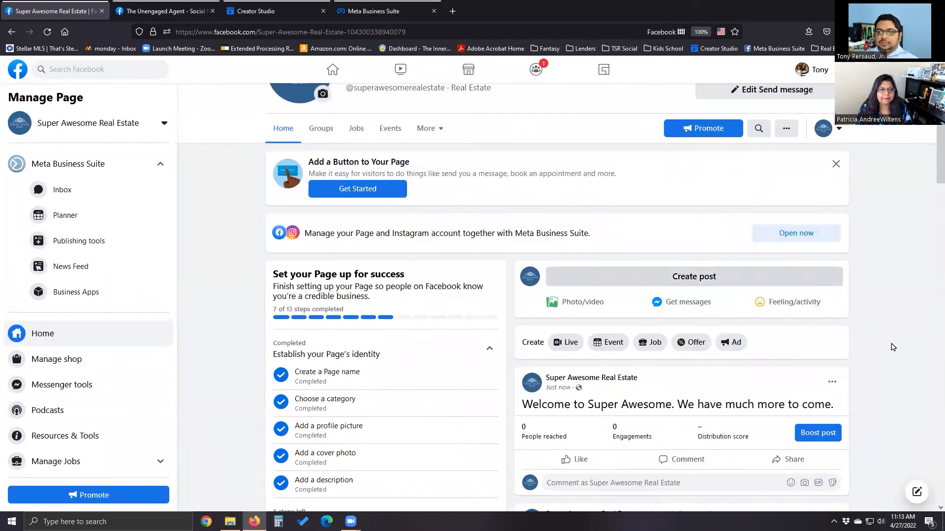
scroll(894, 342, "up", 2)
scroll(894, 342, "down", 5)
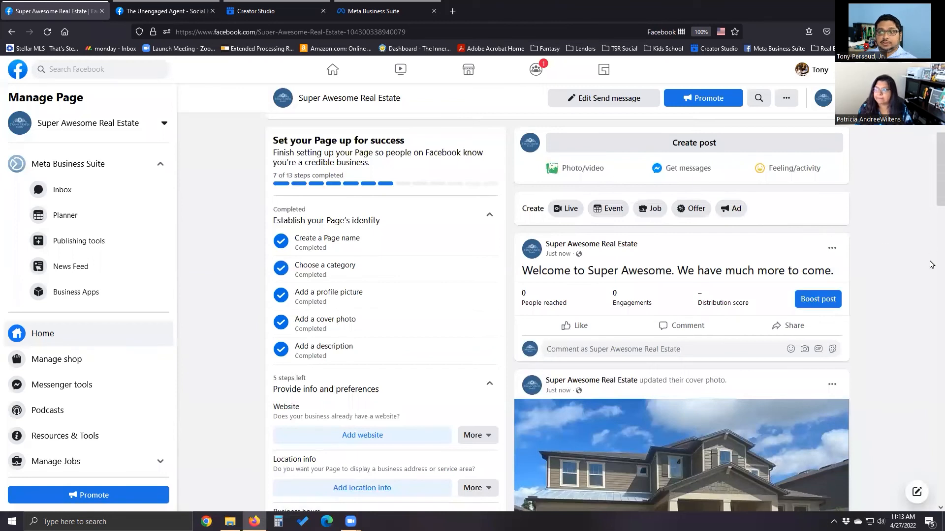
scroll(931, 264, "up", 2)
scroll(931, 264, "down", 10)
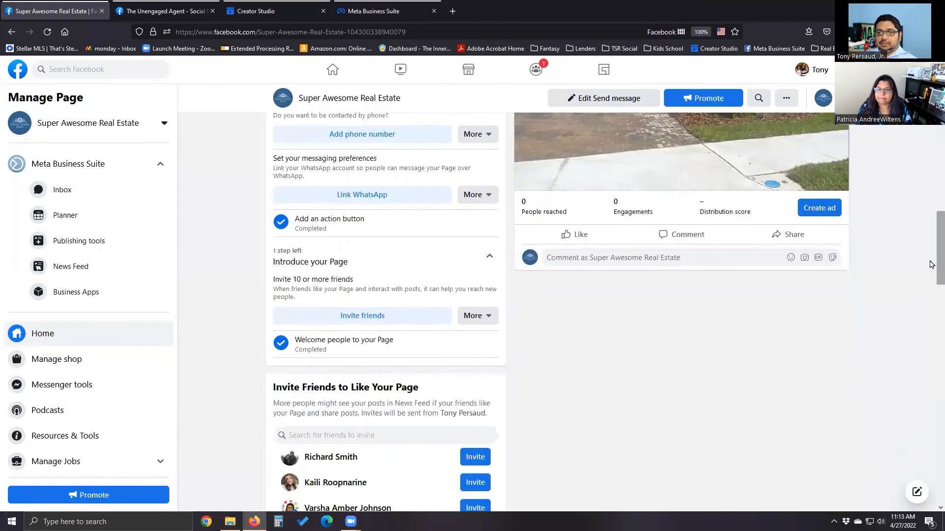
scroll(931, 265, "down", 7)
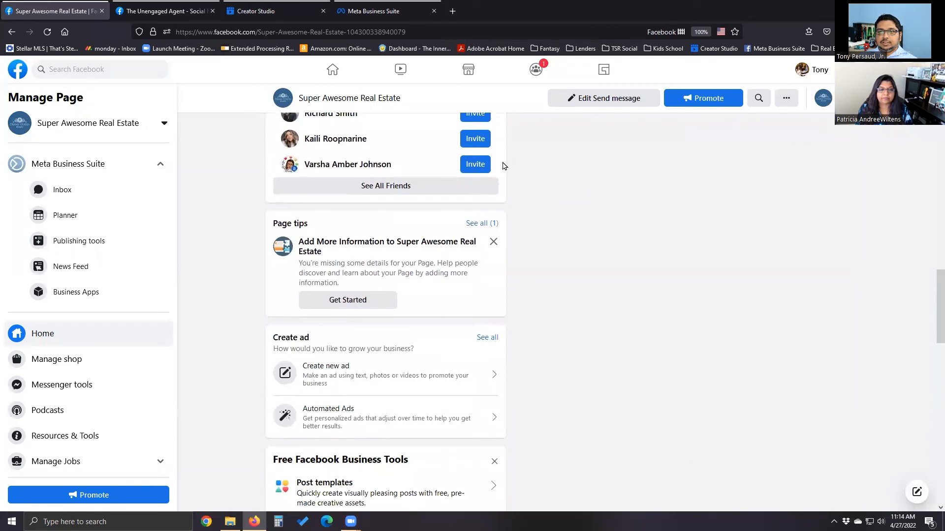
Step: Switch to Creator Studio to view its home page and content creation options, and compare the published posts list in Meta Business Suite
left_click(264, 10)
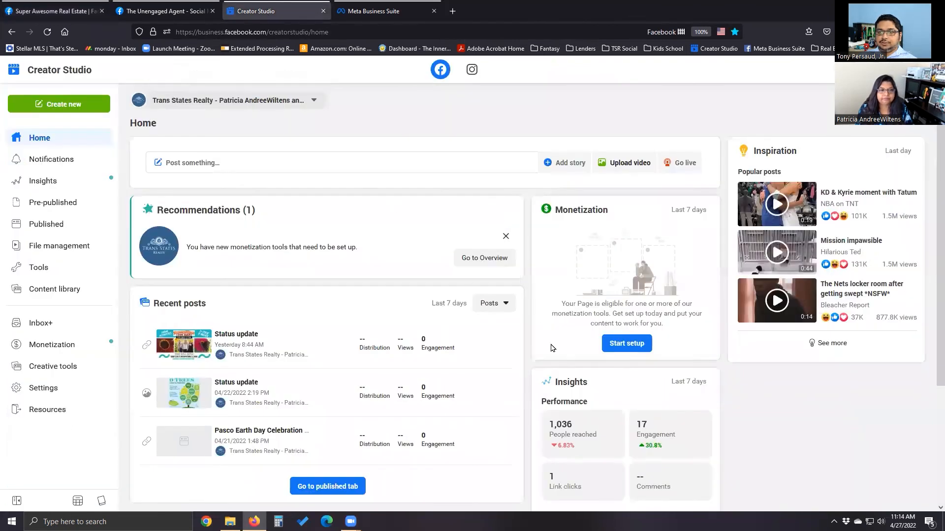
scroll(550, 348, "down", 3)
scroll(523, 339, "up", 3)
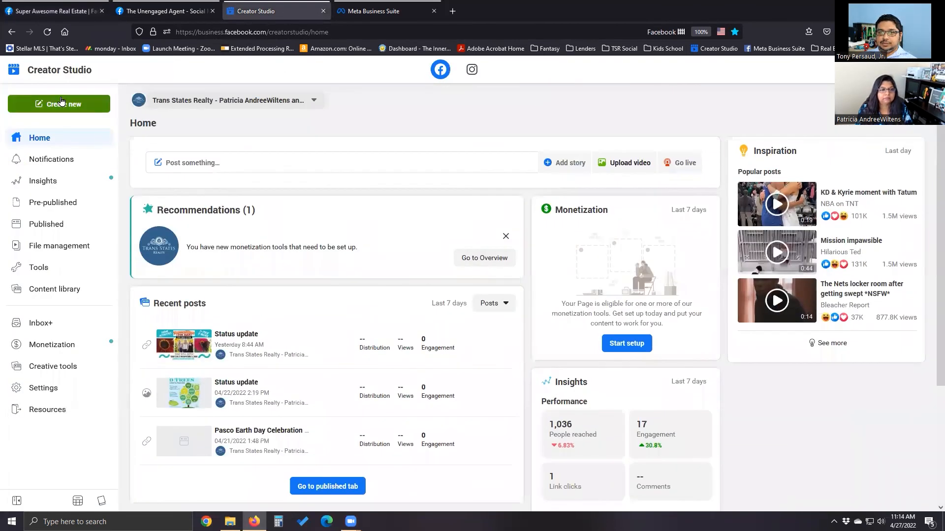
left_click(61, 101)
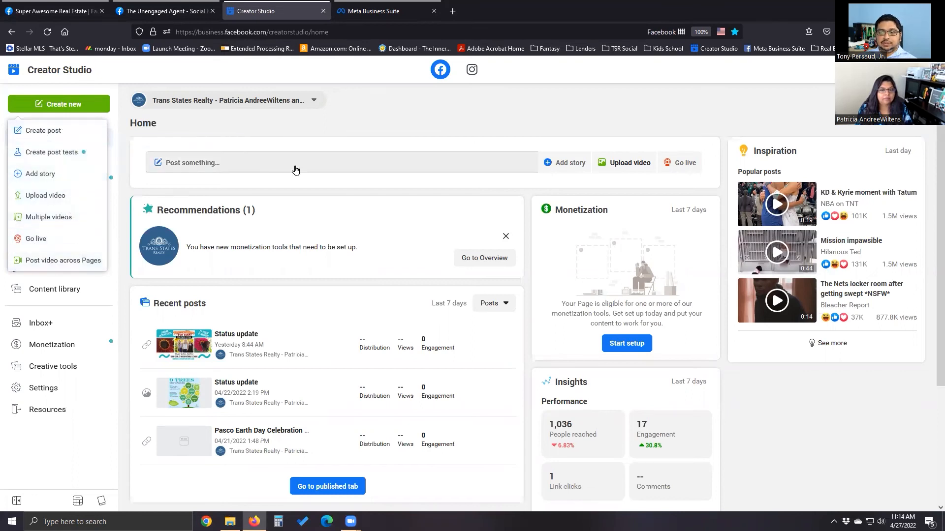
left_click(401, 111)
left_click(406, 14)
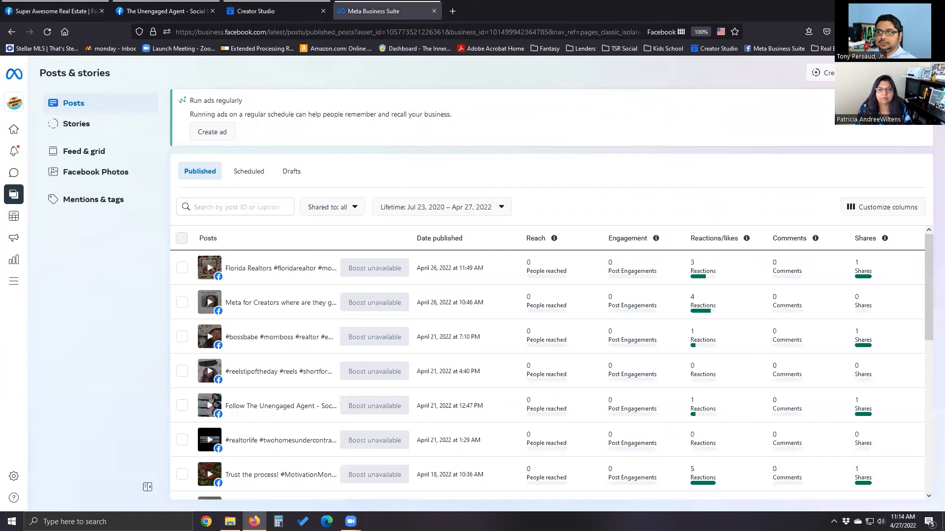
left_click(265, 11)
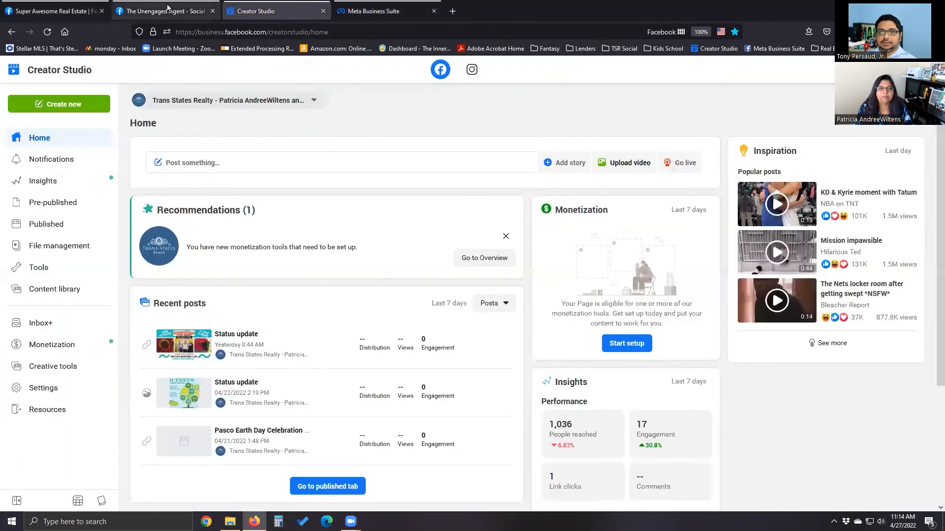
Step: Return to the Super Awesome Real Estate page and review its header, info and preferences tasks, and Introduce your Page tasks
left_click(8, 4)
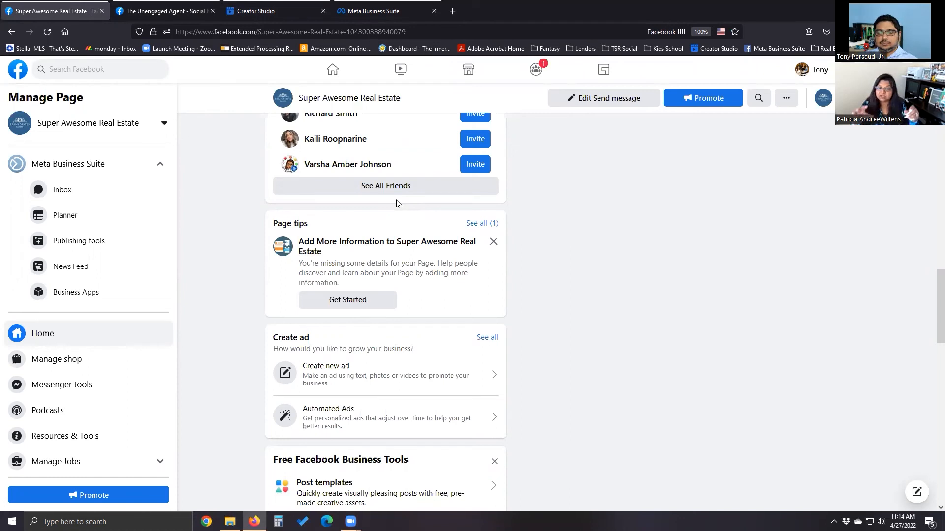
scroll(544, 320, "up", 10)
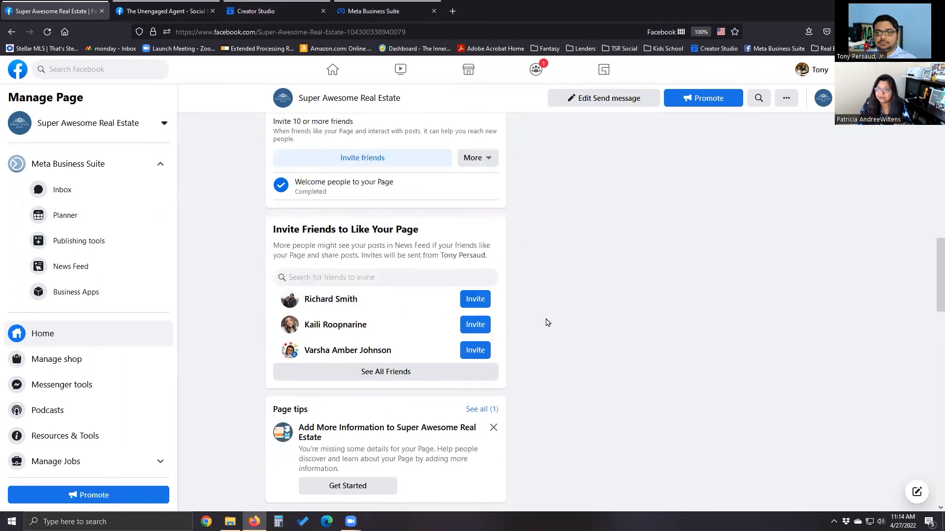
scroll(546, 317, "up", 6)
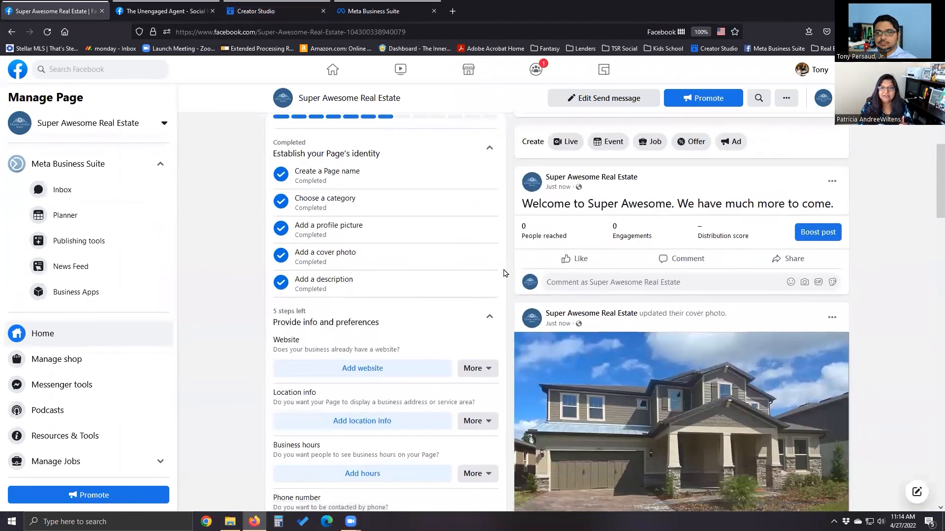
scroll(797, 326, "up", 5)
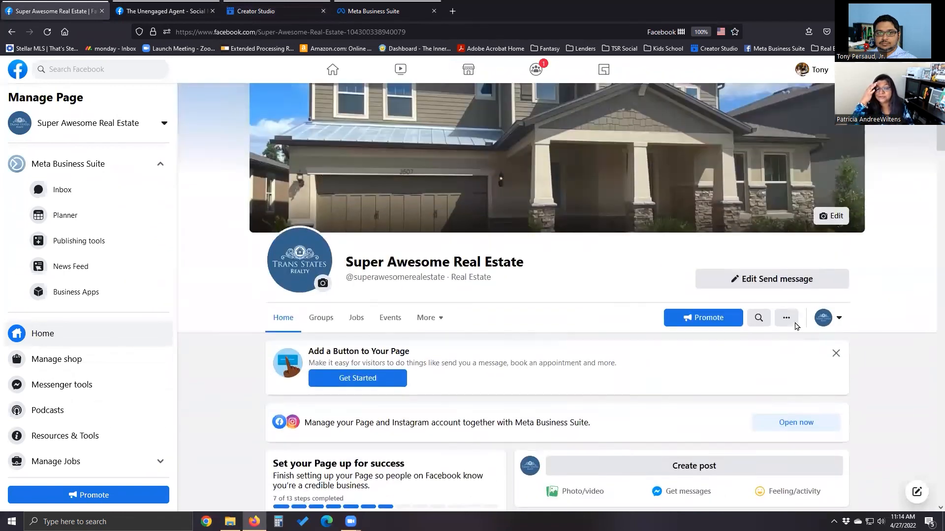
scroll(921, 347, "down", 10)
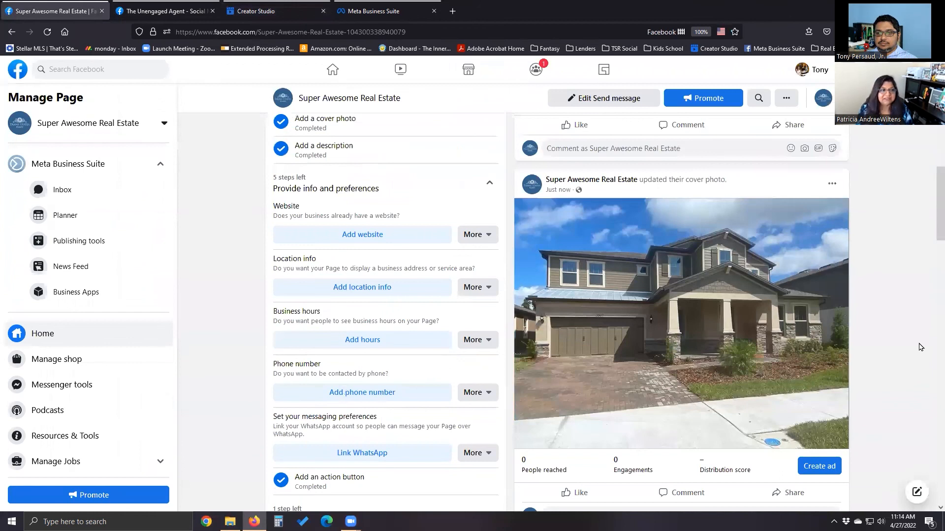
scroll(920, 347, "down", 4)
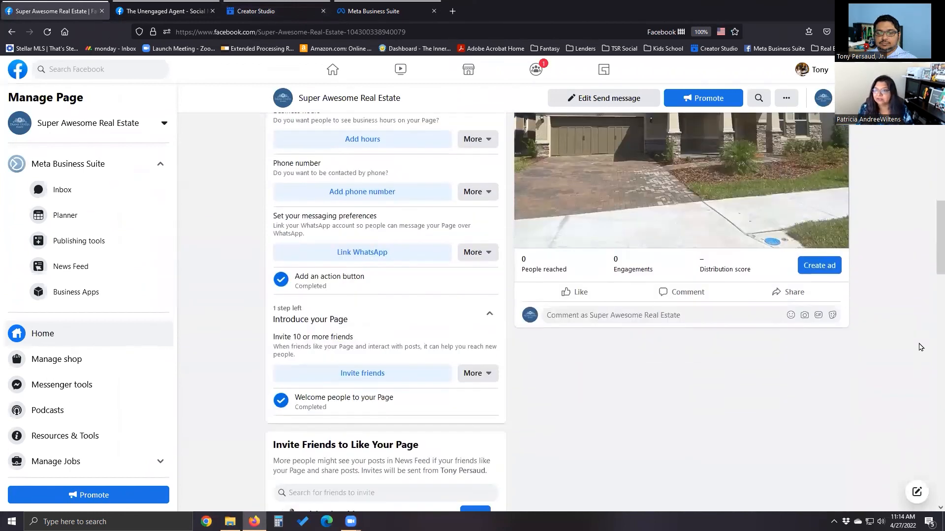
scroll(920, 347, "up", 1)
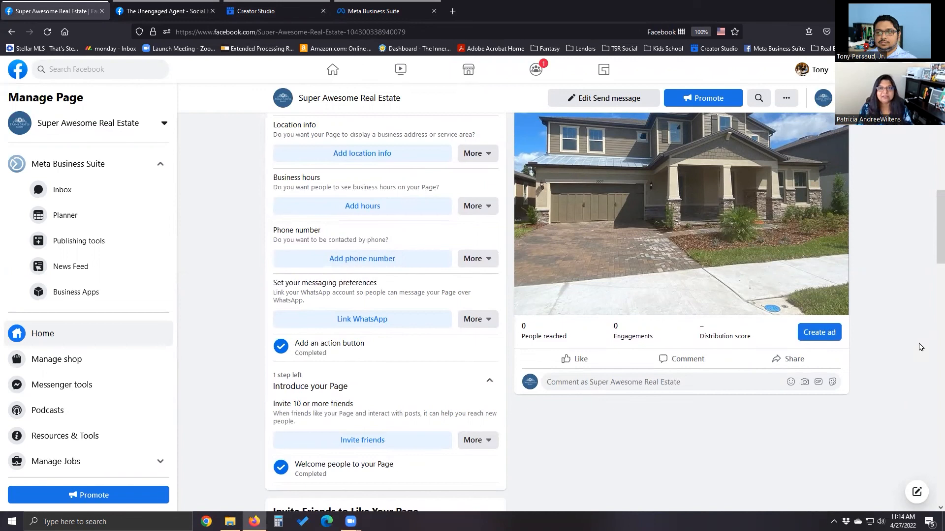
scroll(920, 347, "up", 3)
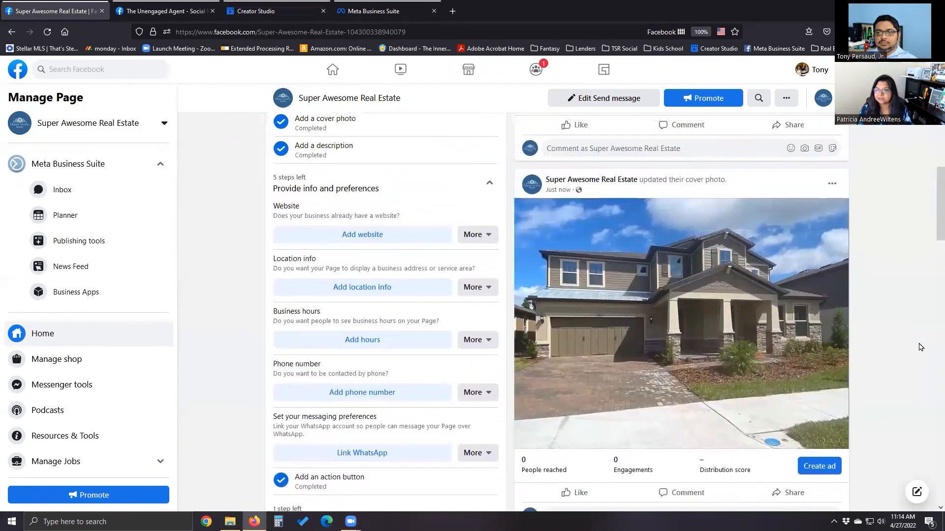
scroll(921, 347, "down", 2)
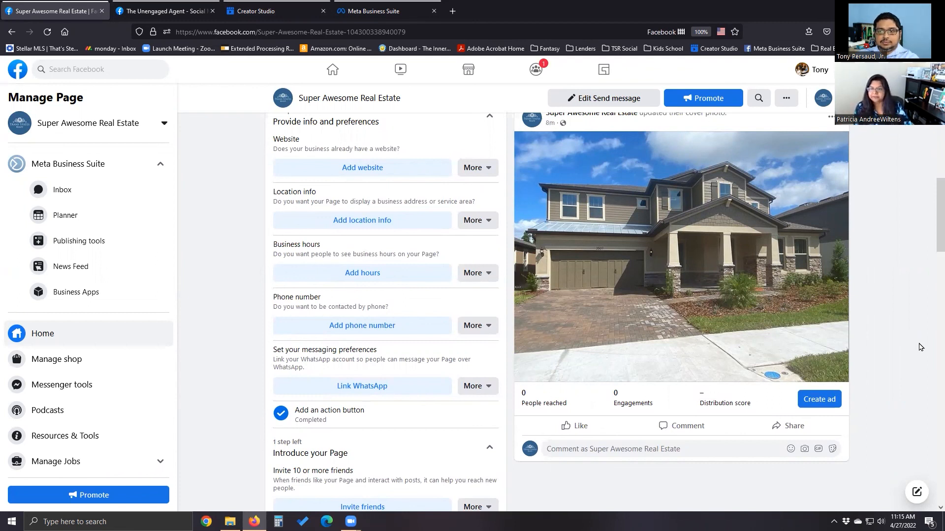
scroll(915, 340, "up", 10)
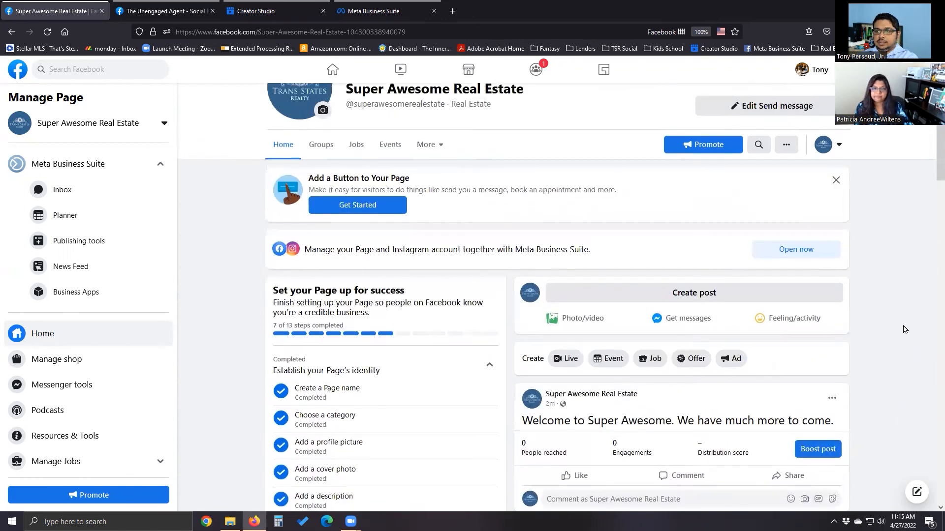
scroll(904, 329, "up", 5)
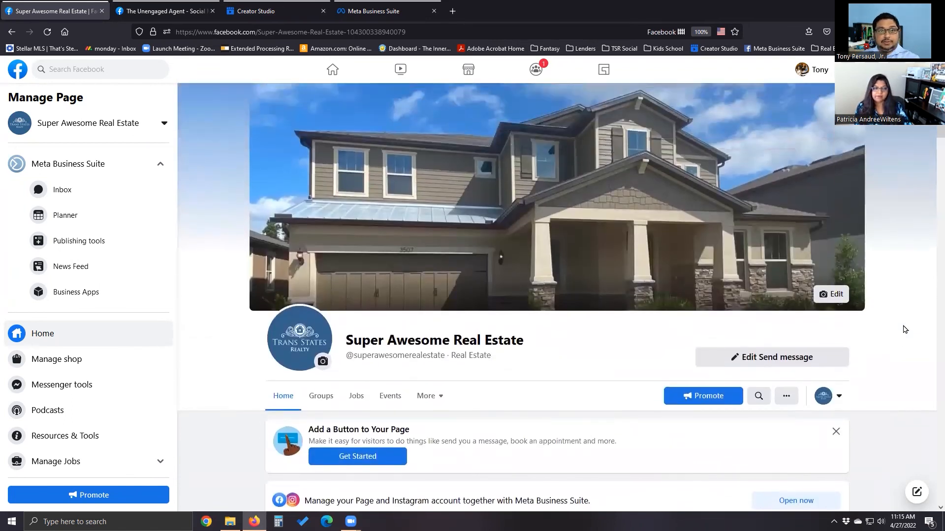